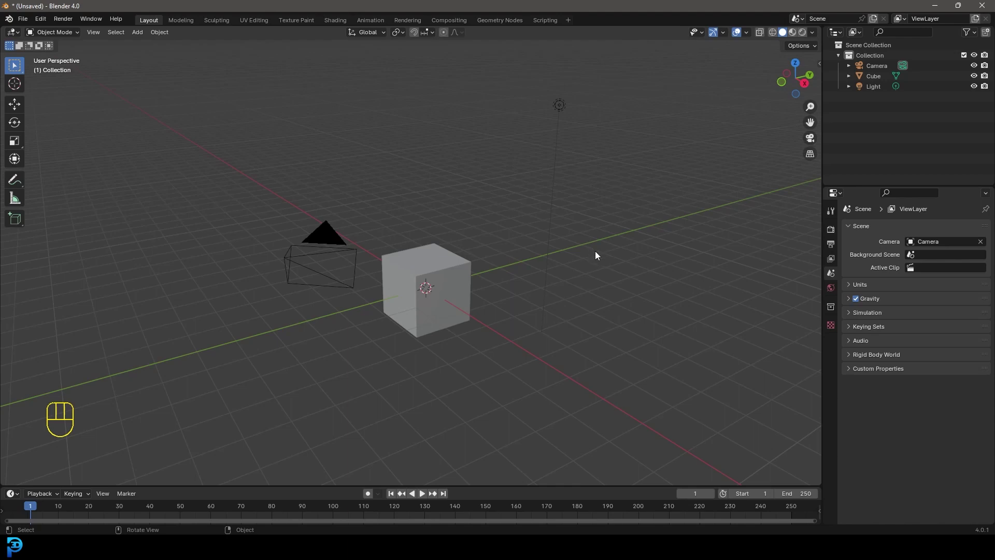
# - Enable the Add Mesh: BoltFactory add-on by searching 'bolt' in Preferences > Add-ons, then close Preferences
pyautogui.moveTo(595, 252); pyautogui.dragTo(581, 250, button='middle')
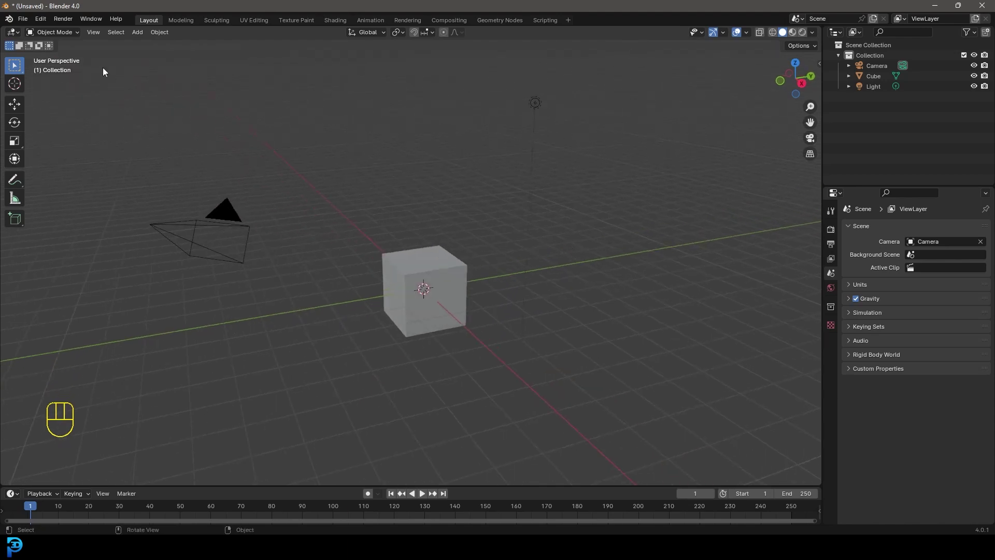
pyautogui.click(40, 19)
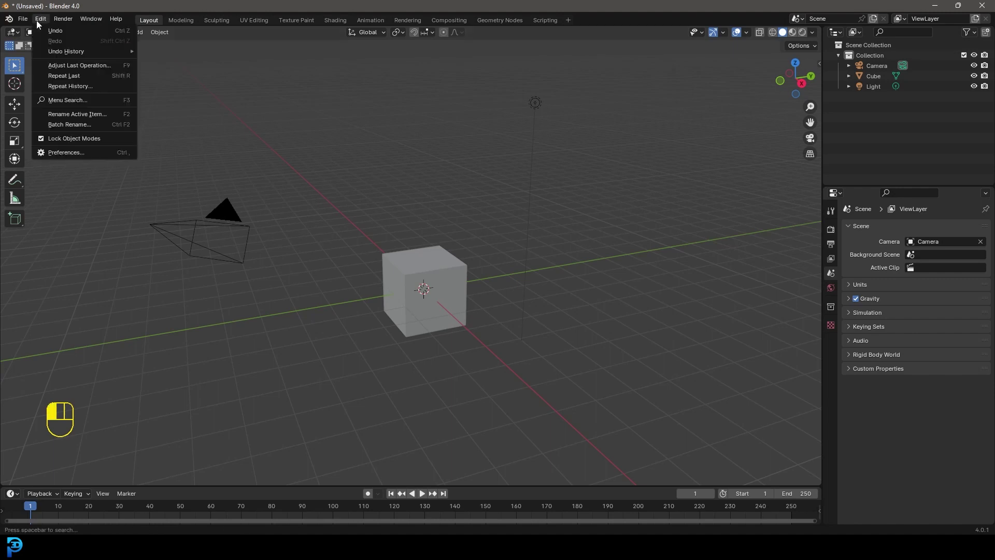
pyautogui.click(60, 152)
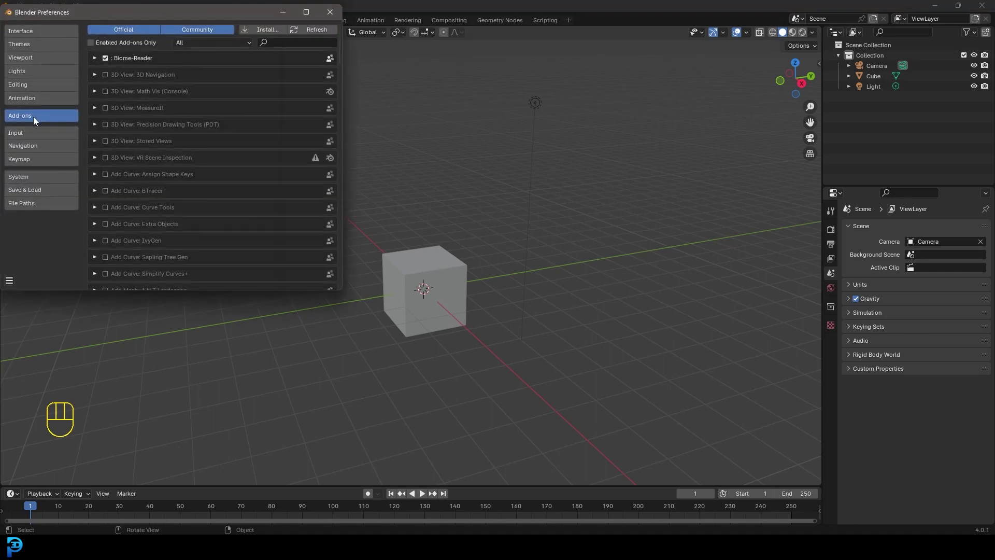
pyautogui.click(283, 42)
pyautogui.write('bolt')
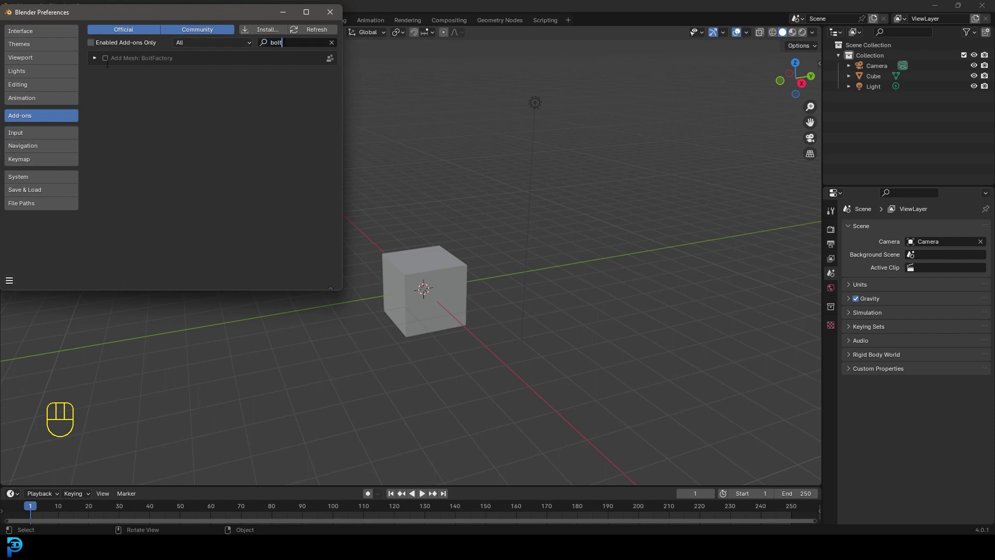
pyautogui.click(106, 58)
pyautogui.click(330, 11)
pyautogui.moveTo(428, 275); pyautogui.dragTo(438, 263, button='middle')
pyautogui.moveTo(439, 219); pyautogui.dragTo(436, 209, button='middle')
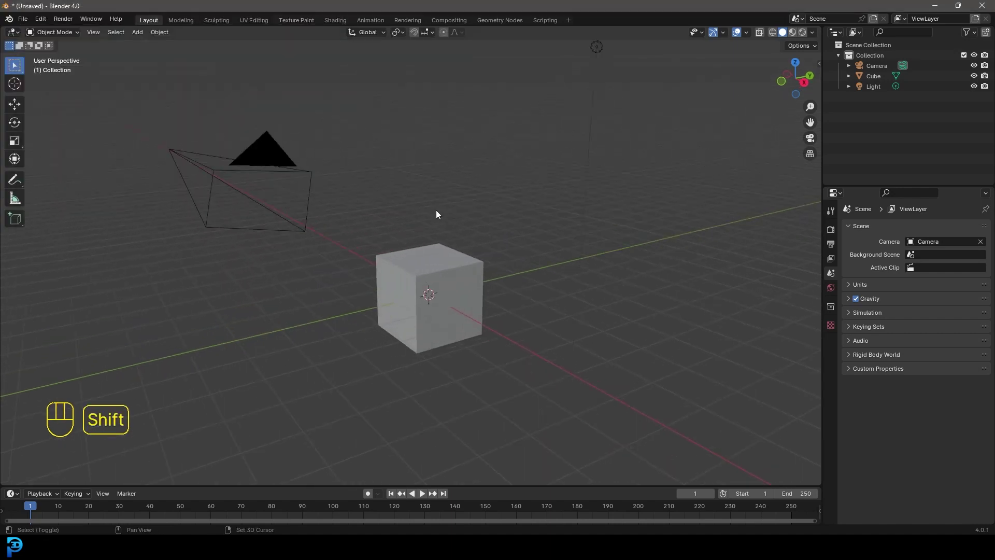
# - Add a Bolt mesh object to the scene from the Shift+A Mesh menu
pyautogui.hotkey('shift', 'a')
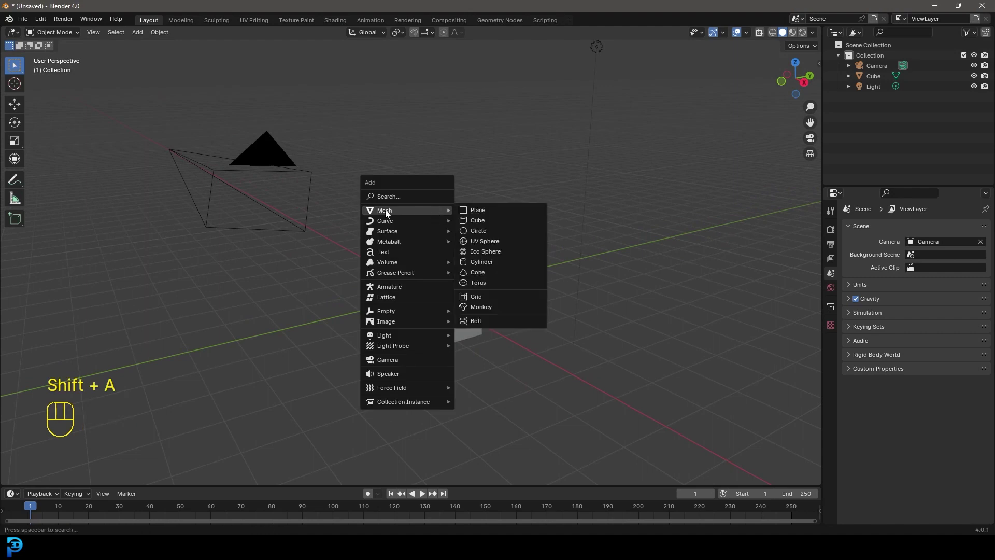
pyautogui.click(486, 322)
pyautogui.moveTo(405, 271); pyautogui.dragTo(441, 243, button='middle')
pyautogui.scroll(2, 175, 324)
# - Set the bolt's thread length to 7 m, shank length to 2.2 m and flat distance to 7 m
pyautogui.click(40, 477)
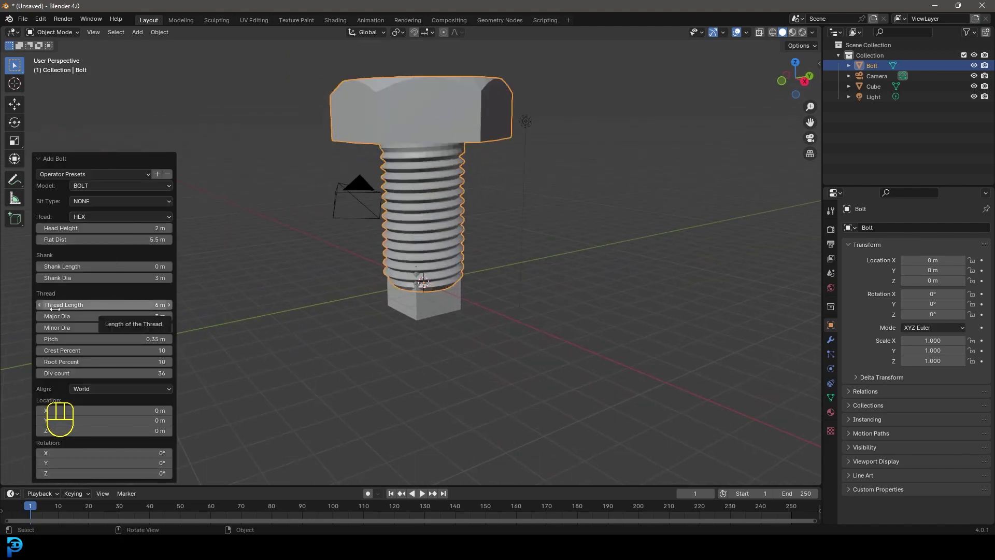
pyautogui.moveTo(55, 308); pyautogui.dragTo(73, 307)
pyautogui.moveTo(86, 266); pyautogui.dragTo(109, 266)
pyautogui.keyDown('shift'); pyautogui.moveTo(646, 96); pyautogui.dragTo(637, 164, button='middle'); pyautogui.keyUp('shift')
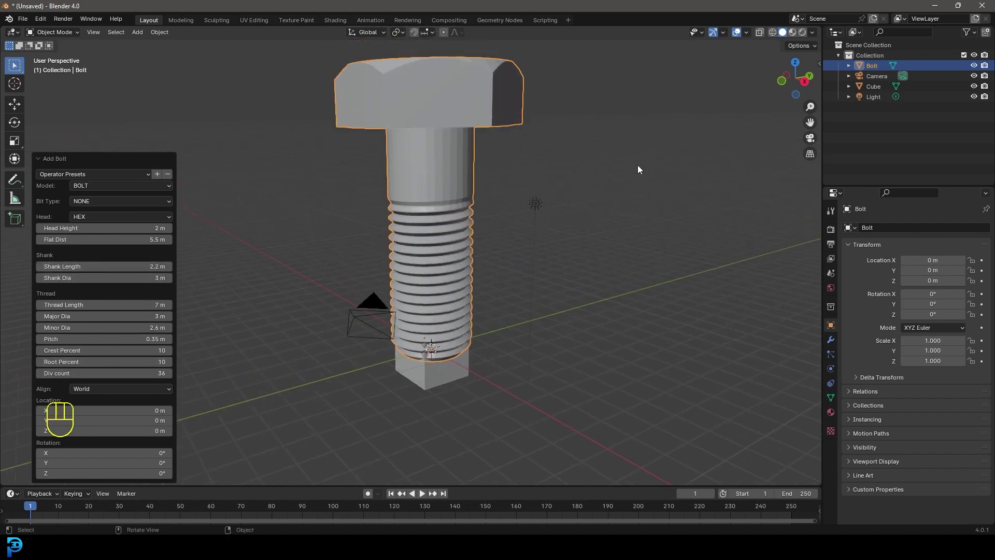
pyautogui.moveTo(73, 240); pyautogui.dragTo(83, 240)
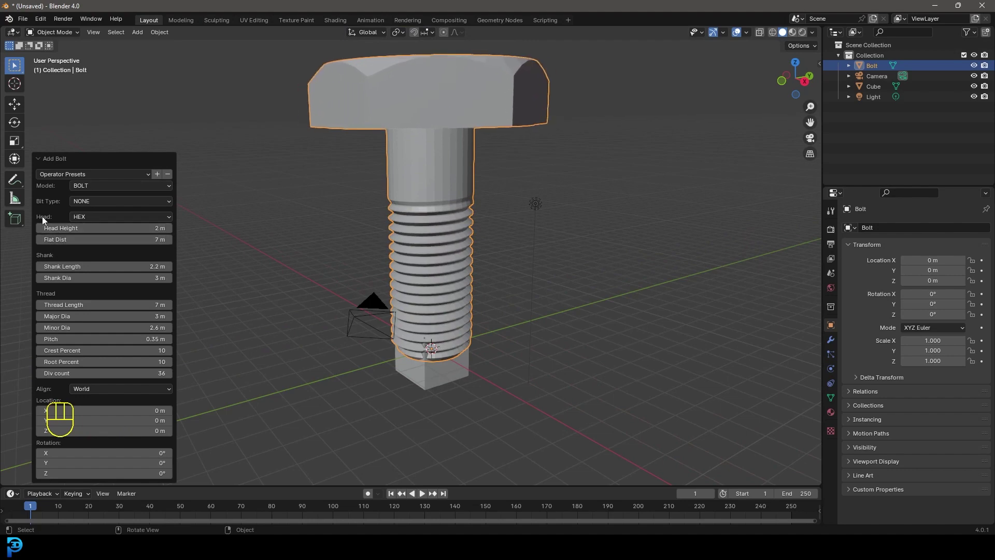
# - Try the 12 POINT and then the DOME head shapes on the bolt
pyautogui.click(95, 215)
pyautogui.click(99, 238)
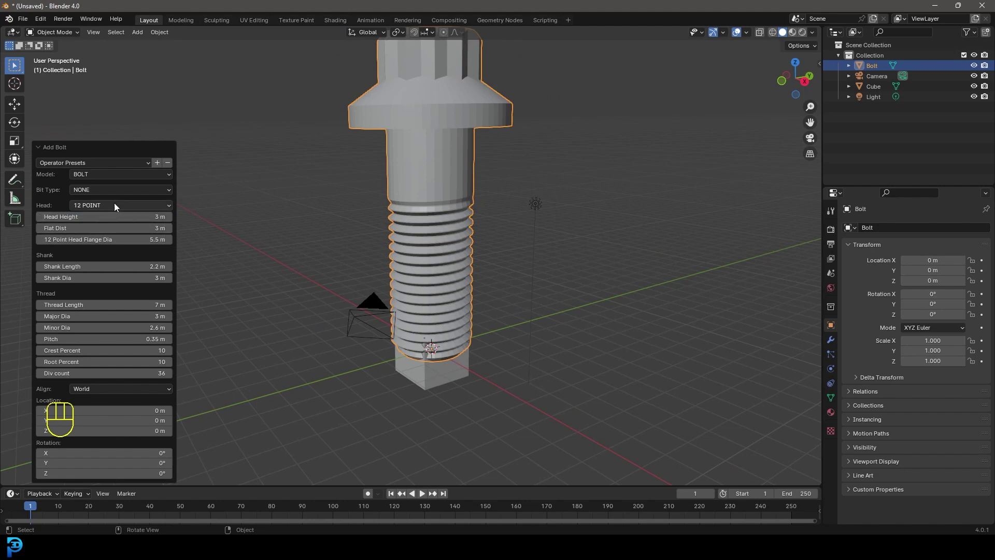
pyautogui.click(114, 203)
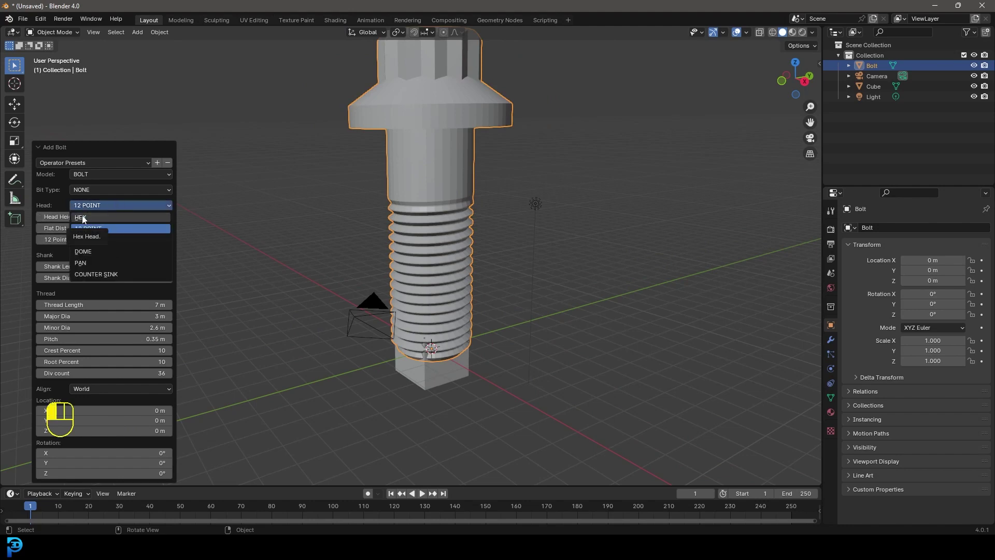
pyautogui.click(82, 251)
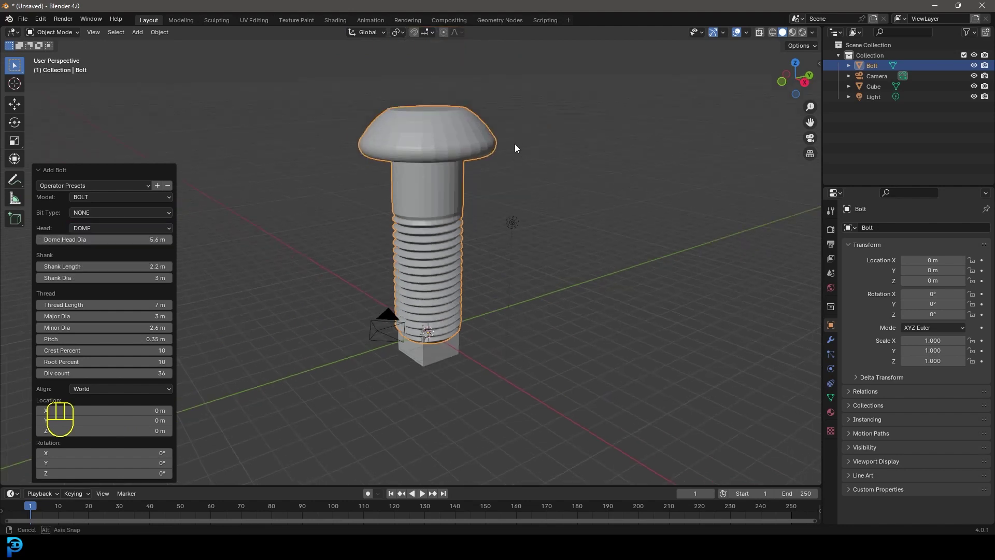
pyautogui.scroll(3, 515, 144)
pyautogui.keyDown('shift'); pyautogui.scroll(2, 496, 138); pyautogui.keyUp('shift')
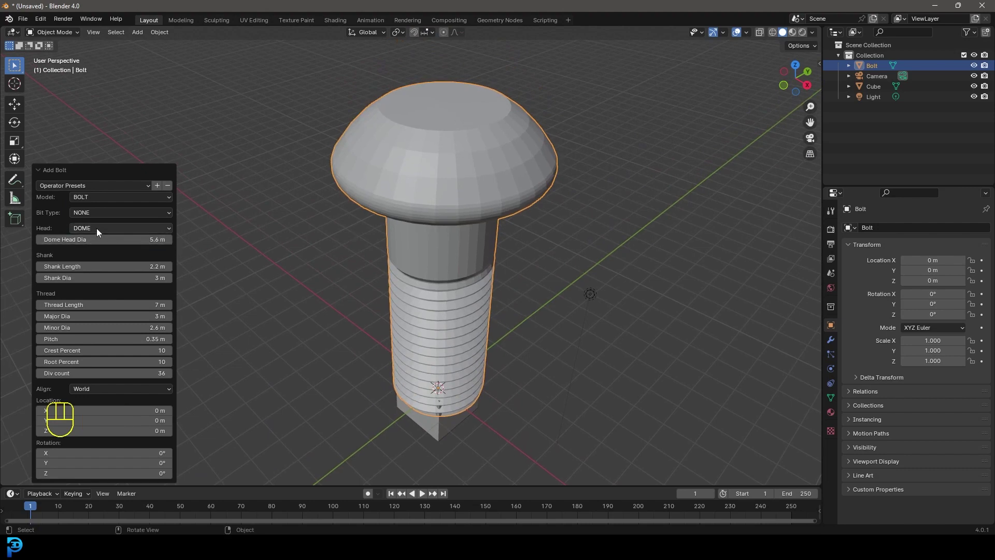
pyautogui.moveTo(469, 288); pyautogui.dragTo(469, 265, button='middle')
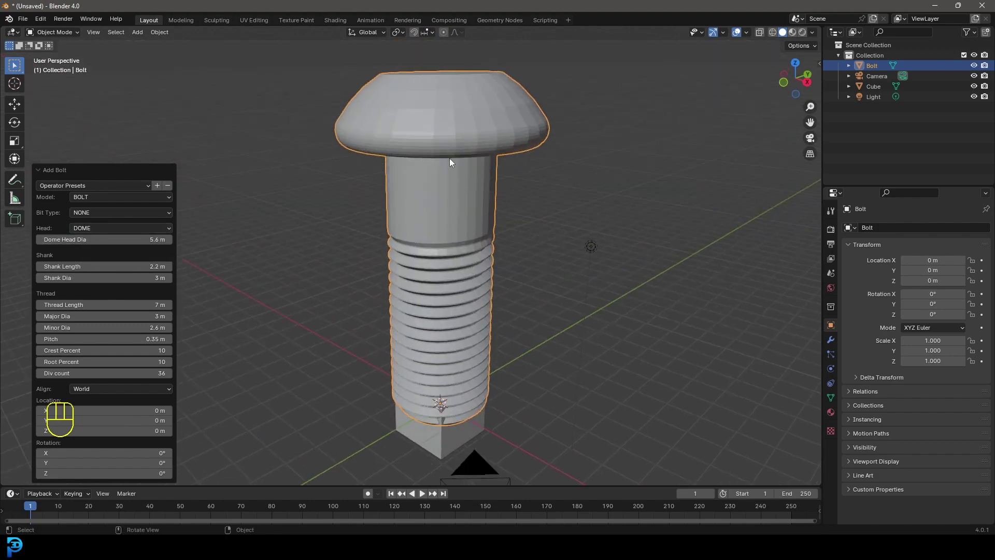
# - Switch the head to COUNTER SINK, settle on PAN, and collapse the Add Bolt panel
pyautogui.click(97, 228)
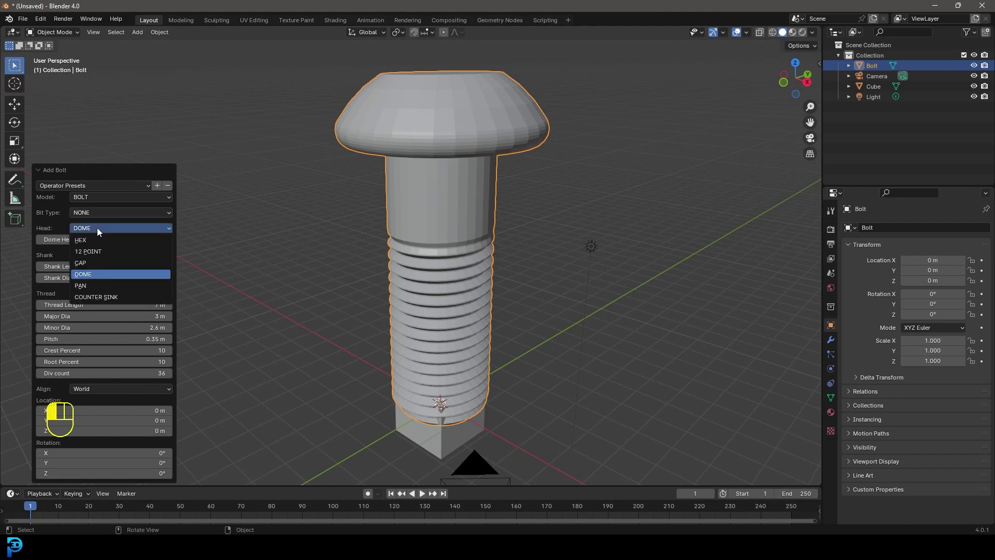
pyautogui.click(99, 297)
pyautogui.scroll(-3, 446, 185)
pyautogui.scroll(3, 445, 189)
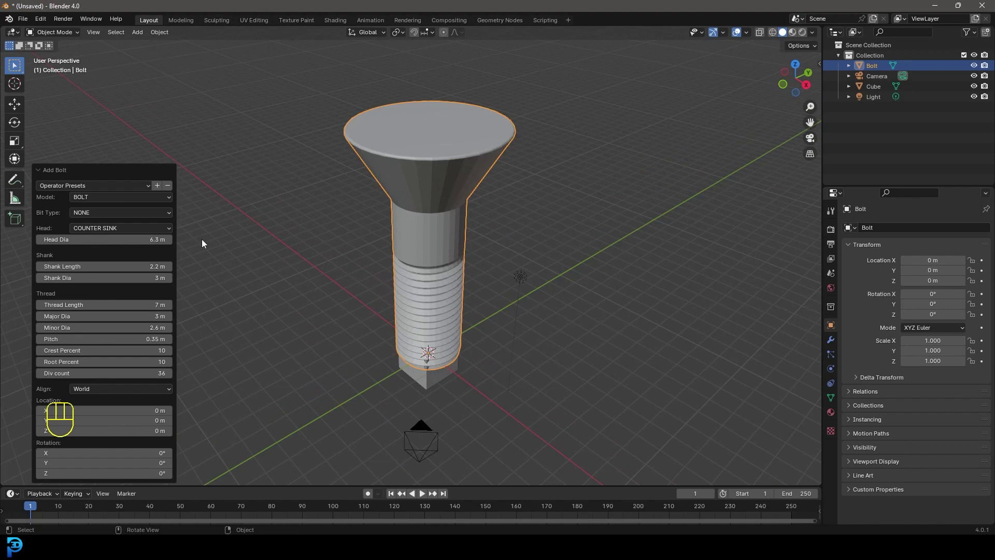
pyautogui.click(101, 229)
pyautogui.click(97, 284)
pyautogui.moveTo(397, 238); pyautogui.dragTo(441, 185, button='middle')
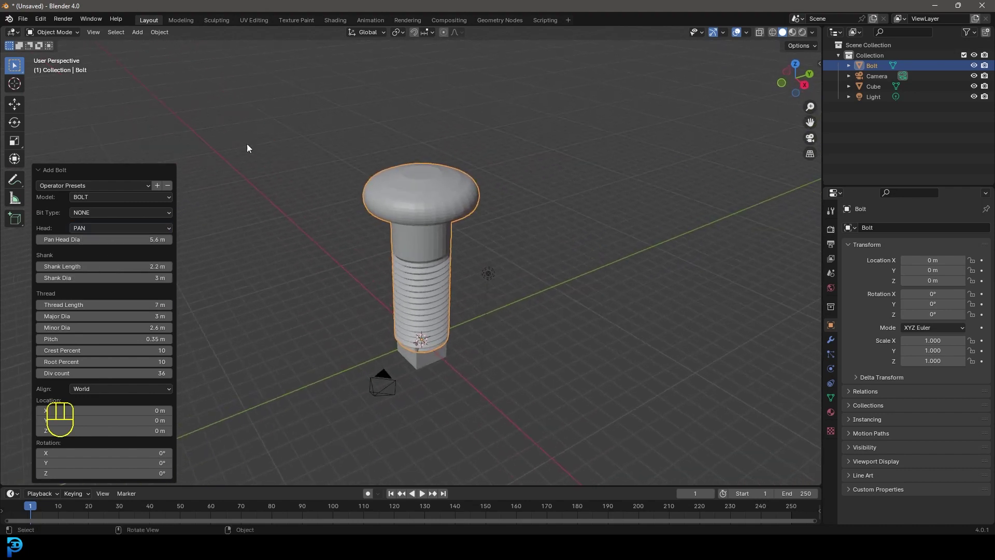
pyautogui.click(55, 169)
pyautogui.scroll(3, 478, 272)
pyautogui.moveTo(497, 281); pyautogui.dragTo(496, 279, button='middle')
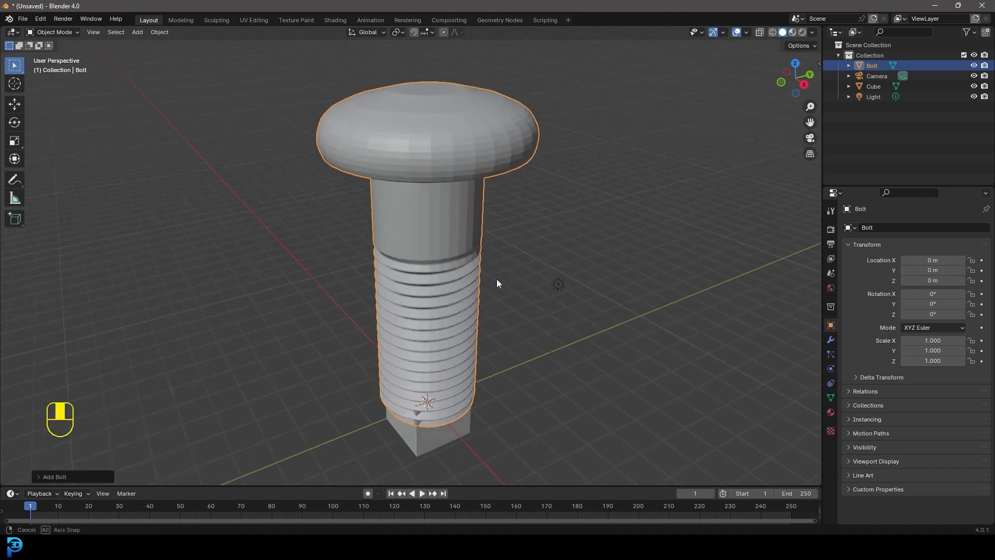
pyautogui.scroll(-2, 520, 315)
# - Delete all four objects, then enable the Mesh: F2 add-on by searching 'f2' in Preferences
pyautogui.press('a')
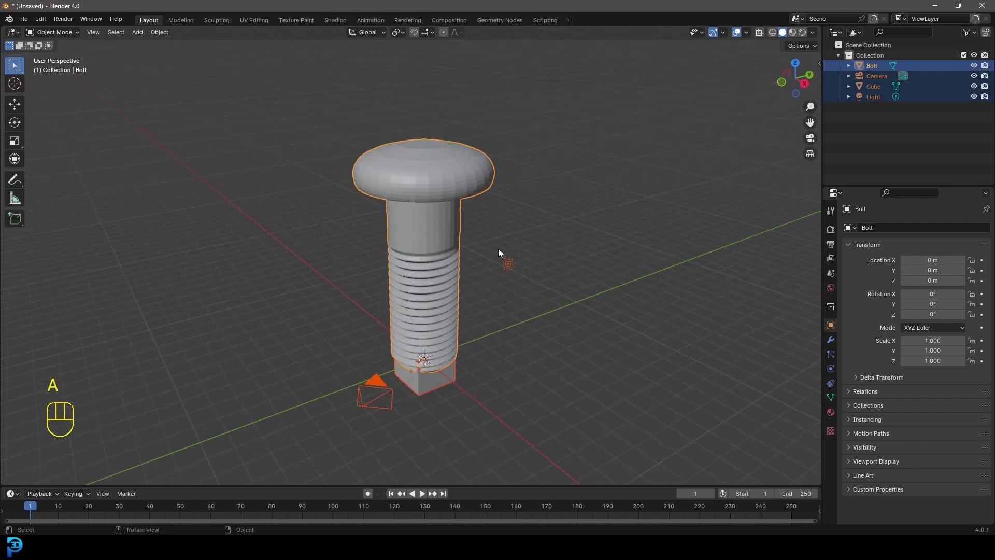
pyautogui.press('Delete')
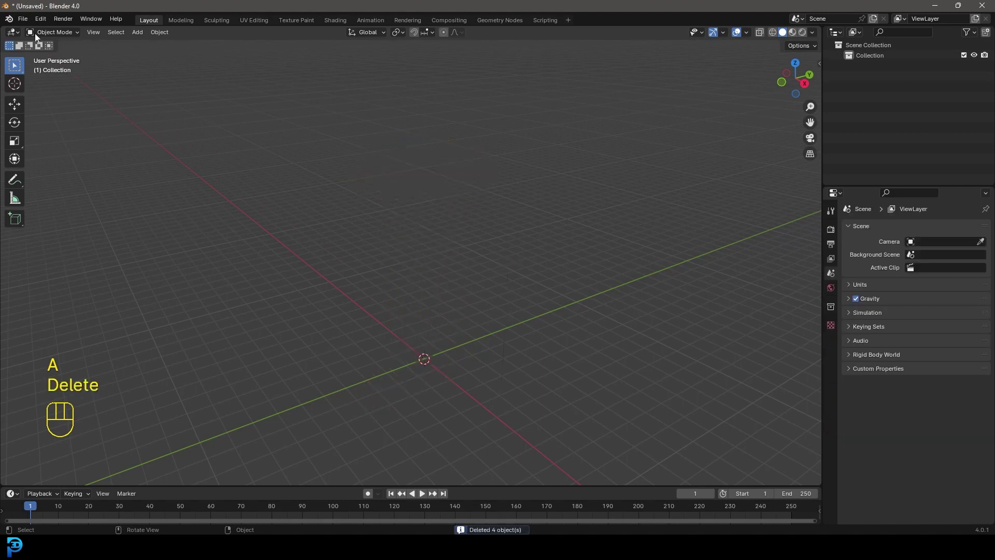
pyautogui.click(549, 513)
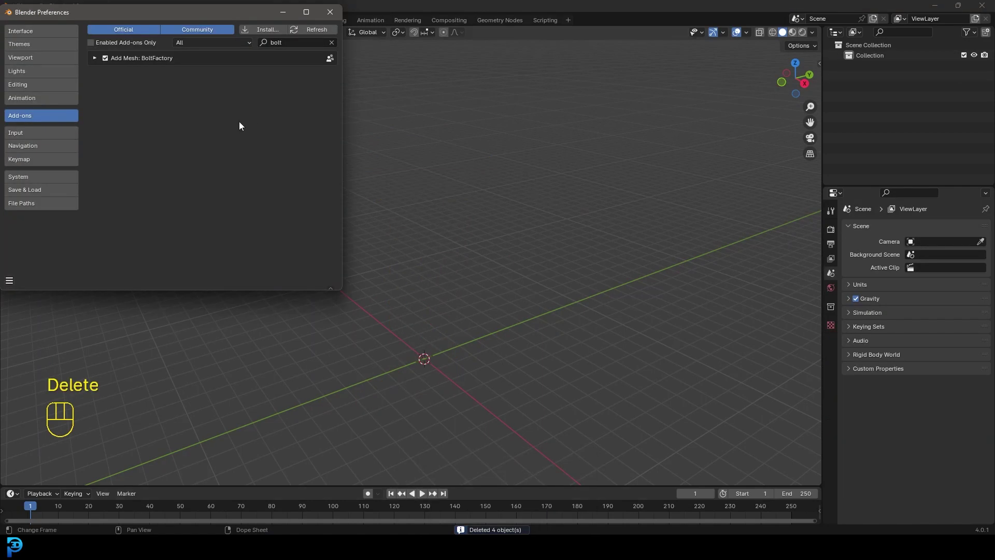
pyautogui.moveTo(160, 13); pyautogui.dragTo(375, 127)
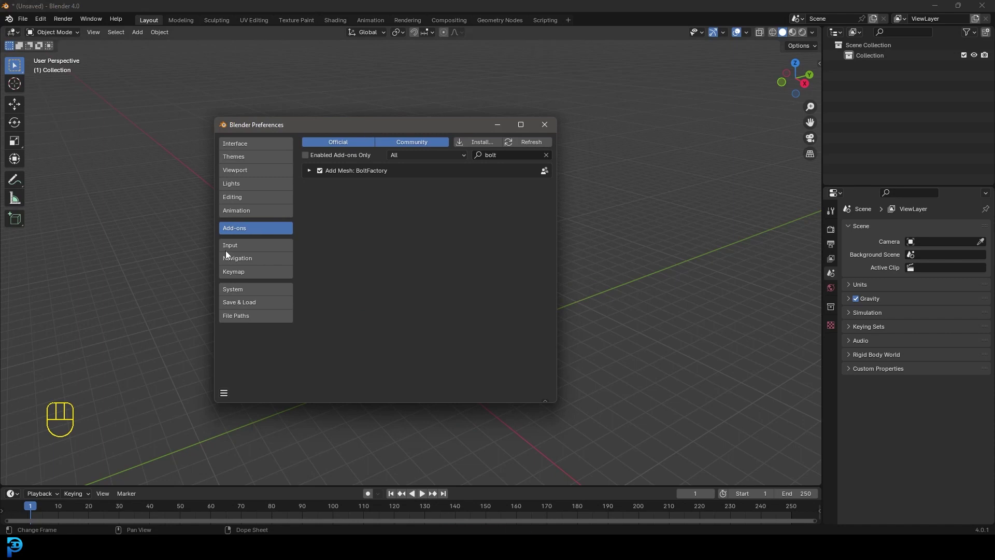
pyautogui.click(546, 154)
pyautogui.click(491, 154)
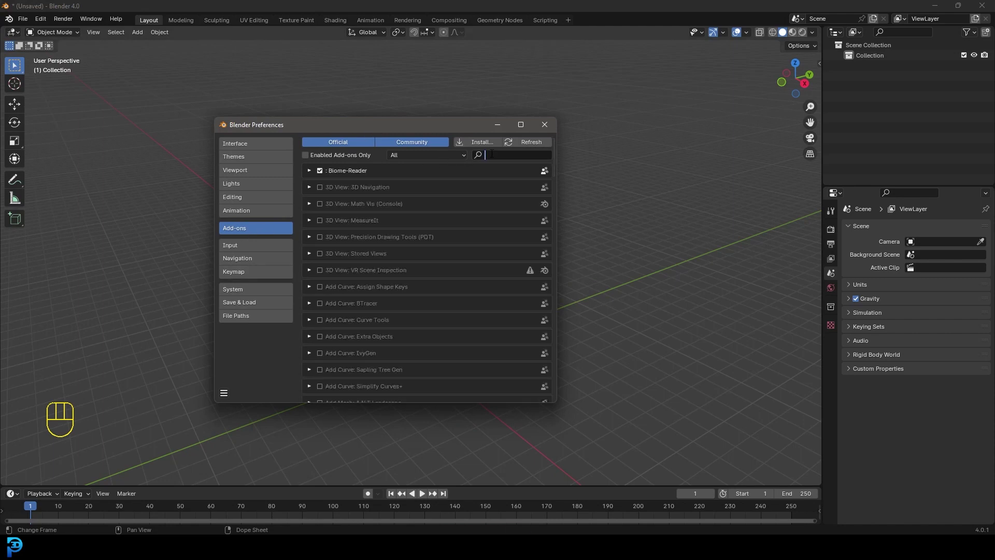
pyautogui.write('f2')
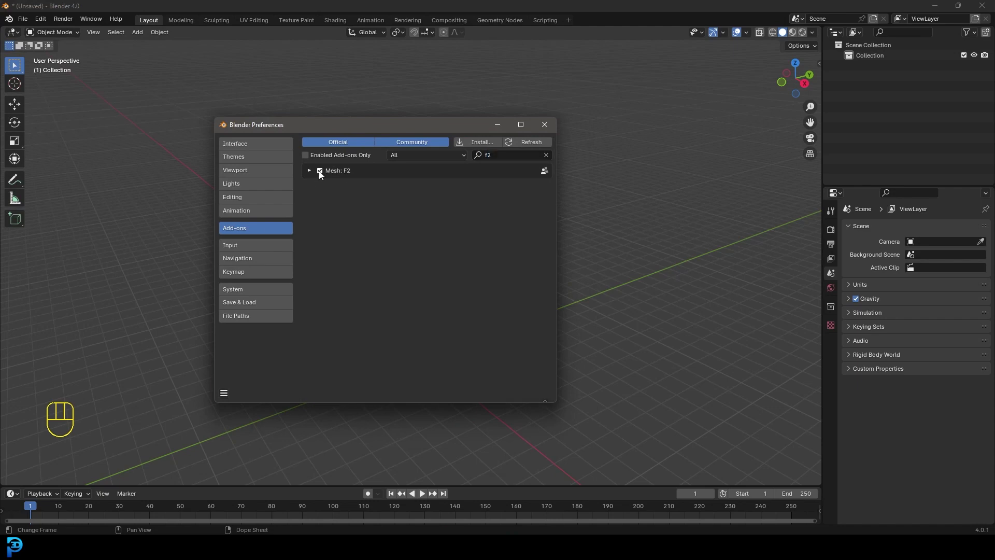
pyautogui.click(495, 124)
pyautogui.moveTo(273, 266); pyautogui.dragTo(493, 205, button='middle')
# - Add a grid plane and view it from the top in Edit Mode
pyautogui.hotkey('shift', 'a')
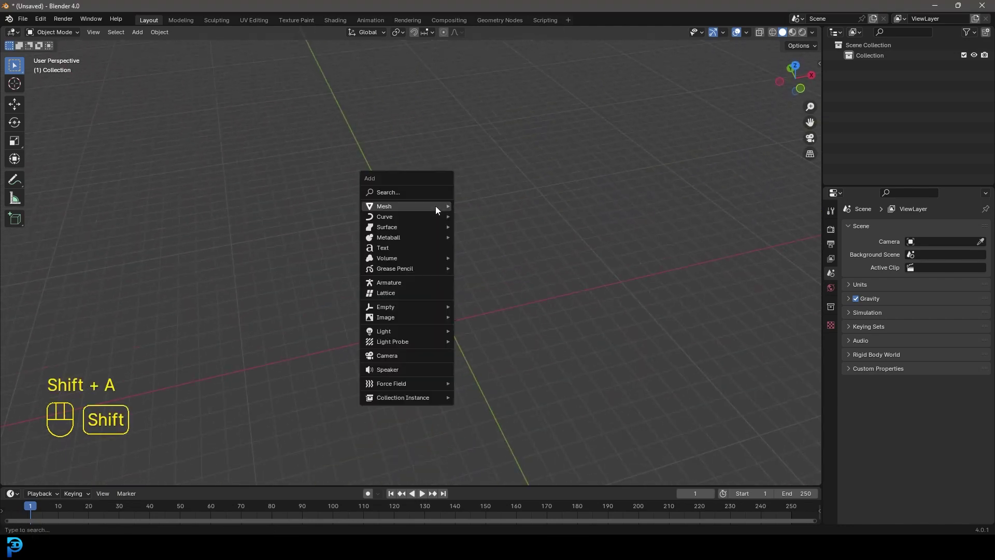
pyautogui.moveTo(436, 206)
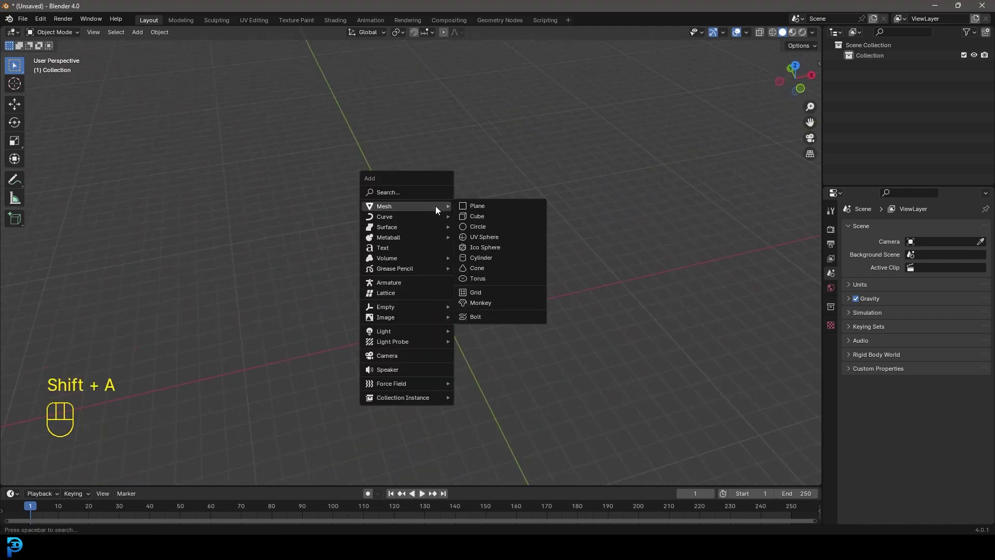
pyautogui.click(490, 292)
pyautogui.moveTo(490, 292); pyautogui.dragTo(486, 383, button='middle')
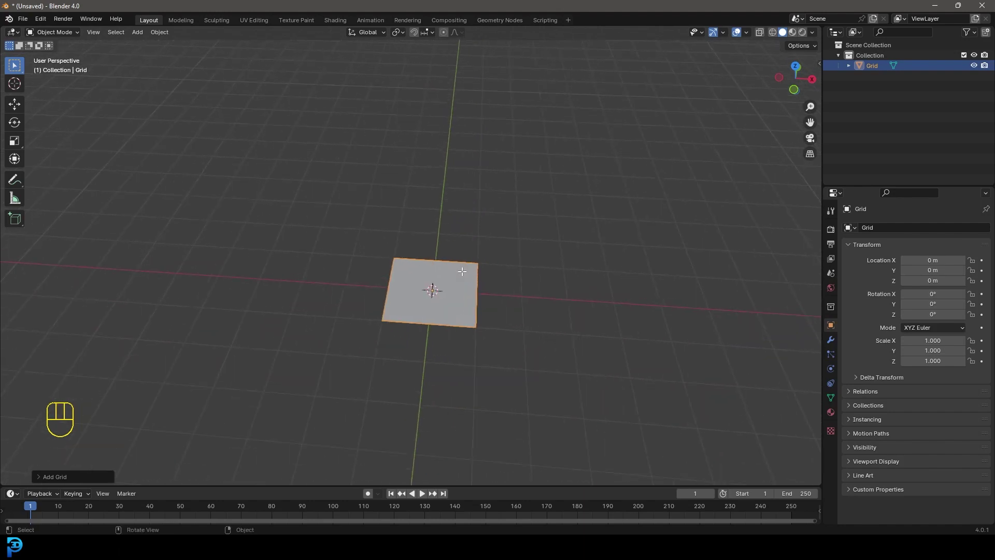
pyautogui.press('Tab')
pyautogui.press('KP_7')
pyautogui.keyDown('shift'); pyautogui.moveTo(471, 209); pyautogui.dragTo(447, 294, button='middle'); pyautogui.keyUp('shift')
pyautogui.scroll(5, 447, 294)
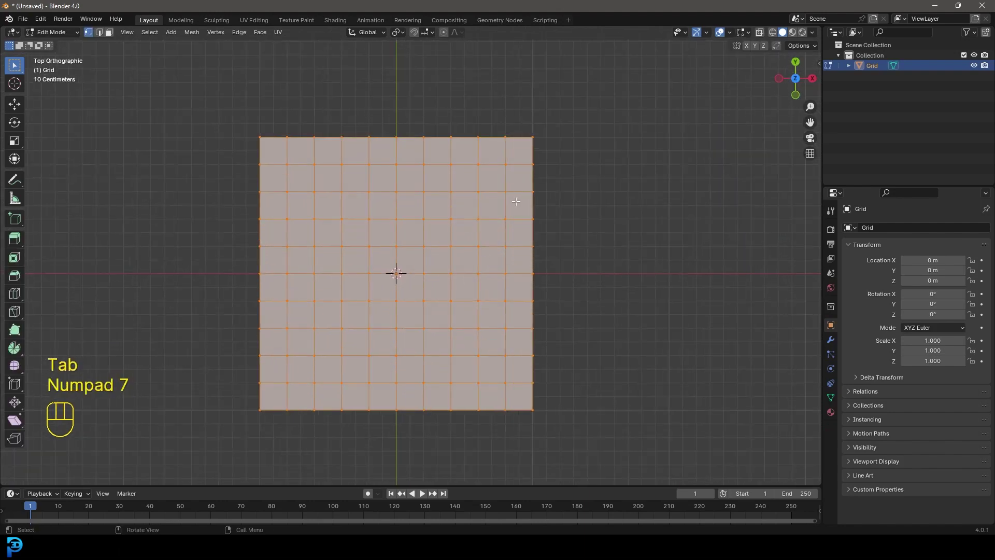
# - Delete the grid's upper-right block of vertices and select the L's inner corner vertex
pyautogui.hotkey('alt', 'a')
pyautogui.moveTo(559, 113); pyautogui.dragTo(441, 282)
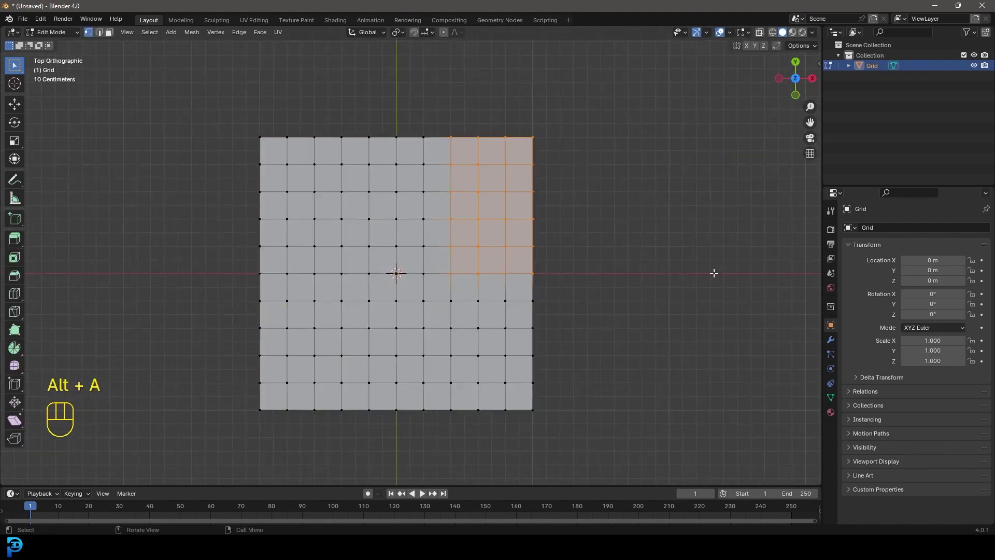
pyautogui.press('Delete')
pyautogui.click(583, 265)
pyautogui.scroll(3, 441, 271)
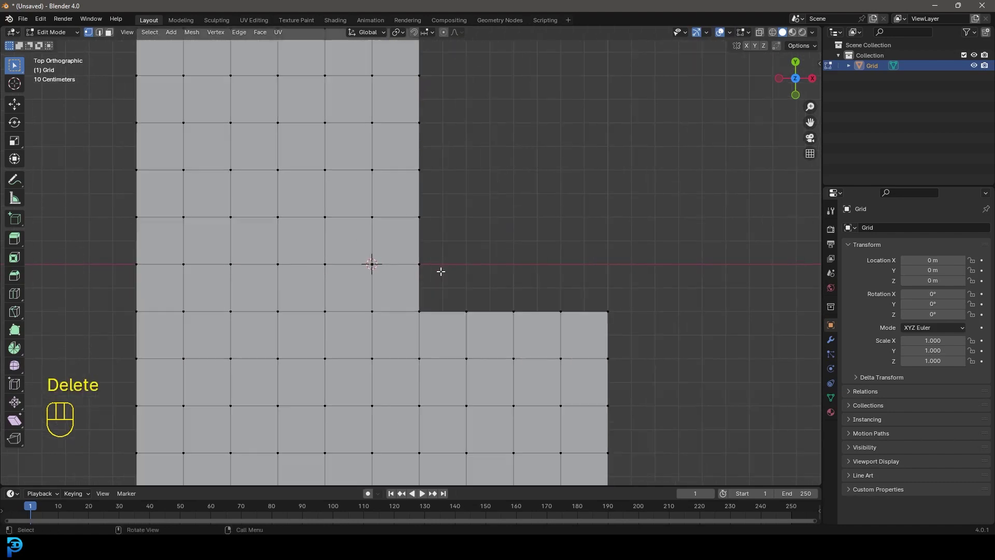
pyautogui.scroll(1, 441, 271)
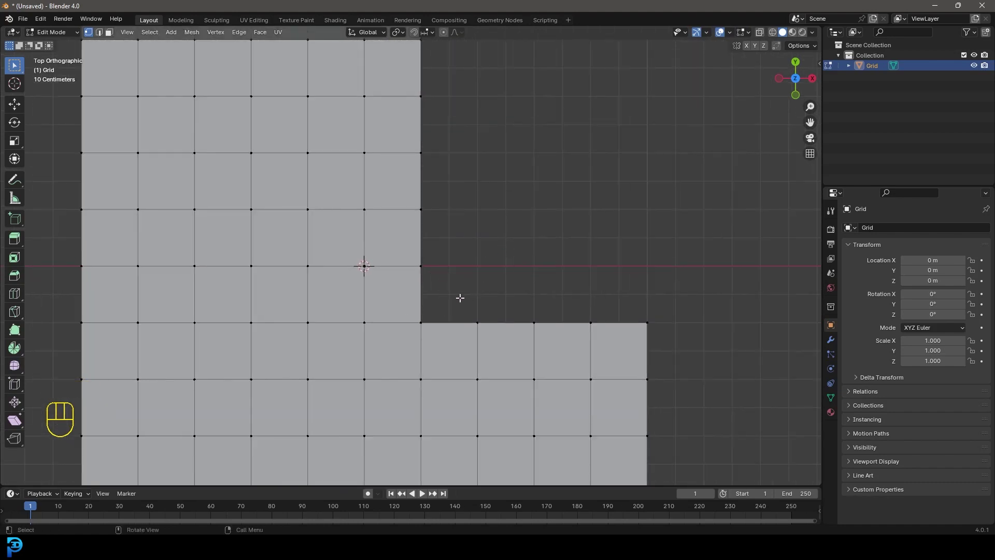
pyautogui.scroll(1, 529, 294)
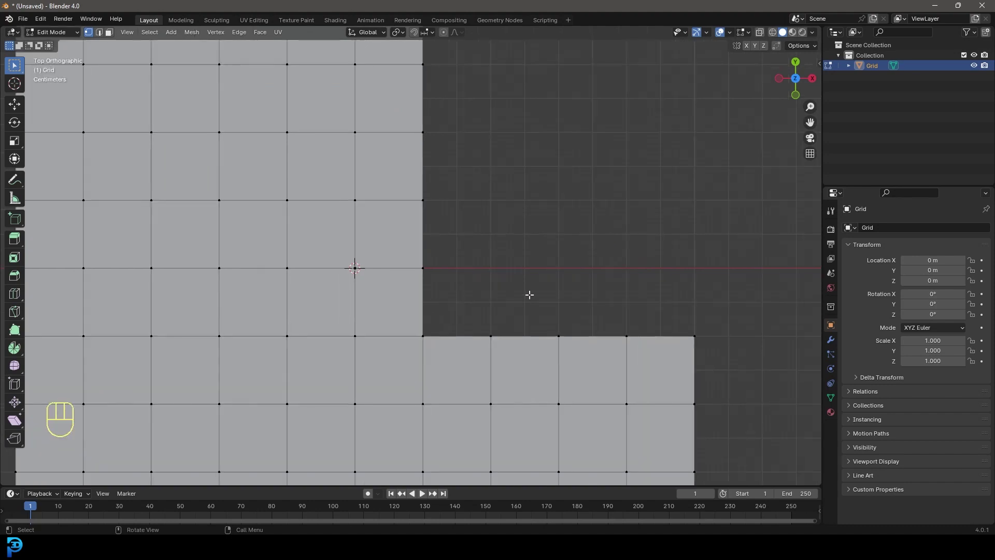
pyautogui.click(423, 335)
# - Fill a new F2 face at the inner corner vertex, snapping its new vertex to the grid
pyautogui.press('f')
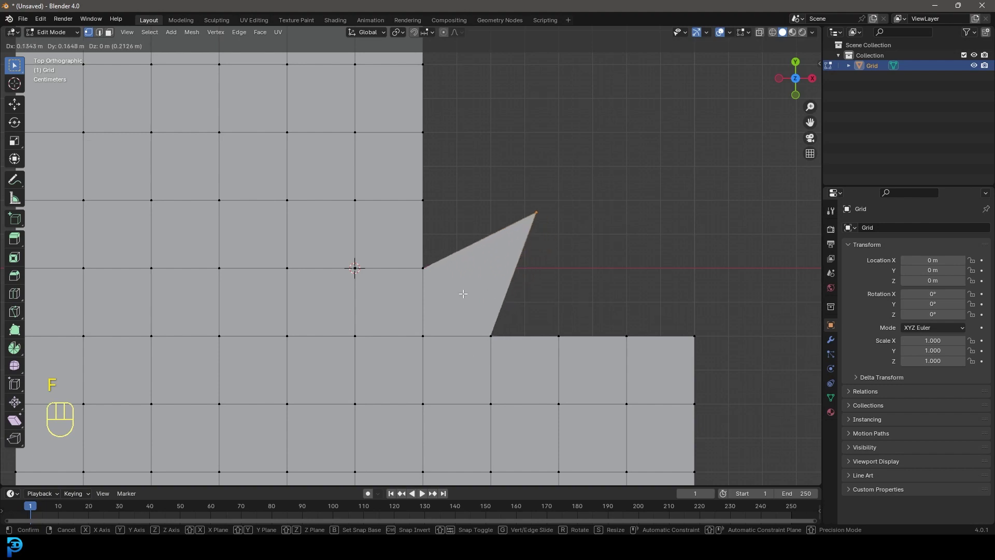
pyautogui.press('ctrl')
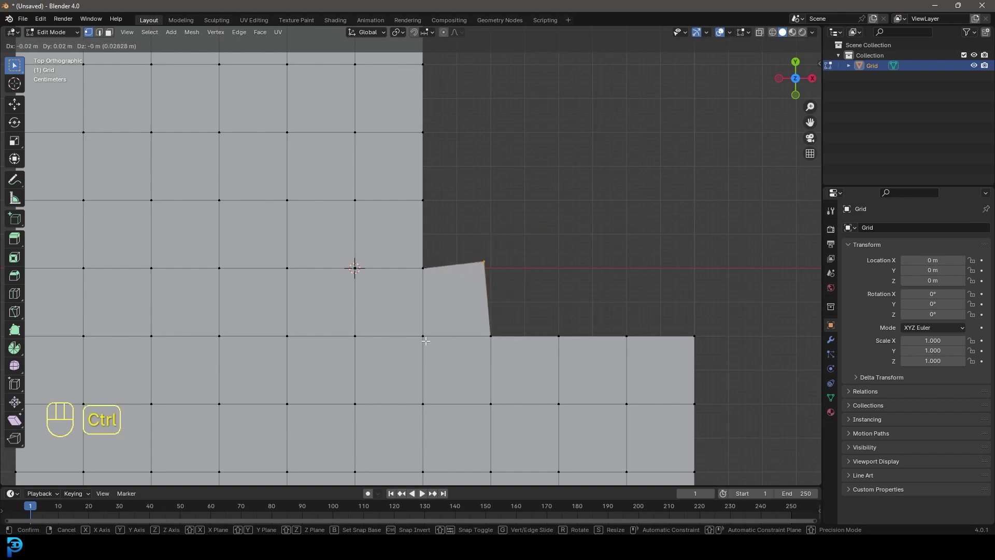
pyautogui.click(438, 347)
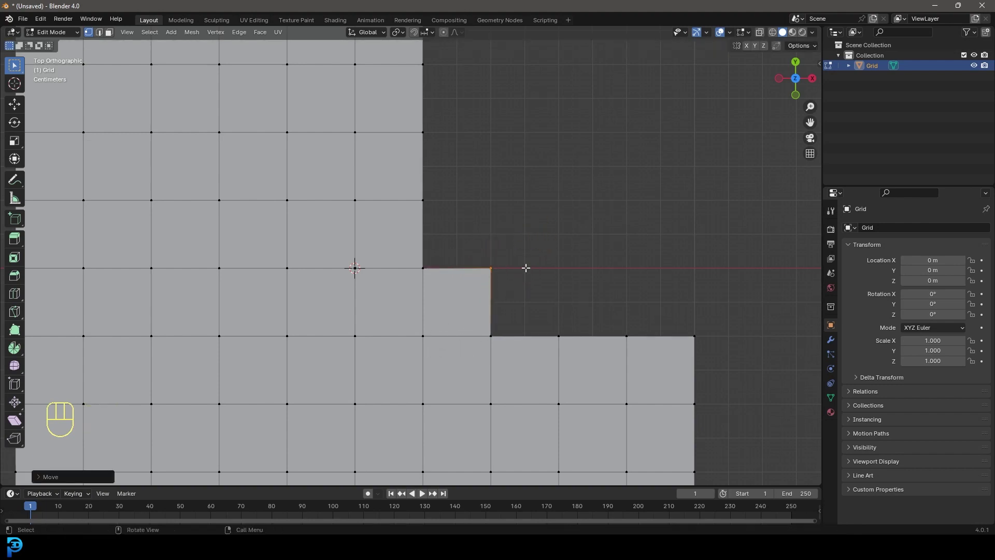
pyautogui.scroll(-3, 524, 267)
pyautogui.keyDown('shift'); pyautogui.moveTo(596, 353); pyautogui.dragTo(480, 341, button='middle'); pyautogui.keyUp('shift')
pyautogui.scroll(5, 481, 341)
# - Extrude a snapped vertex upward and fill a face across the four corner vertices
pyautogui.click(445, 376)
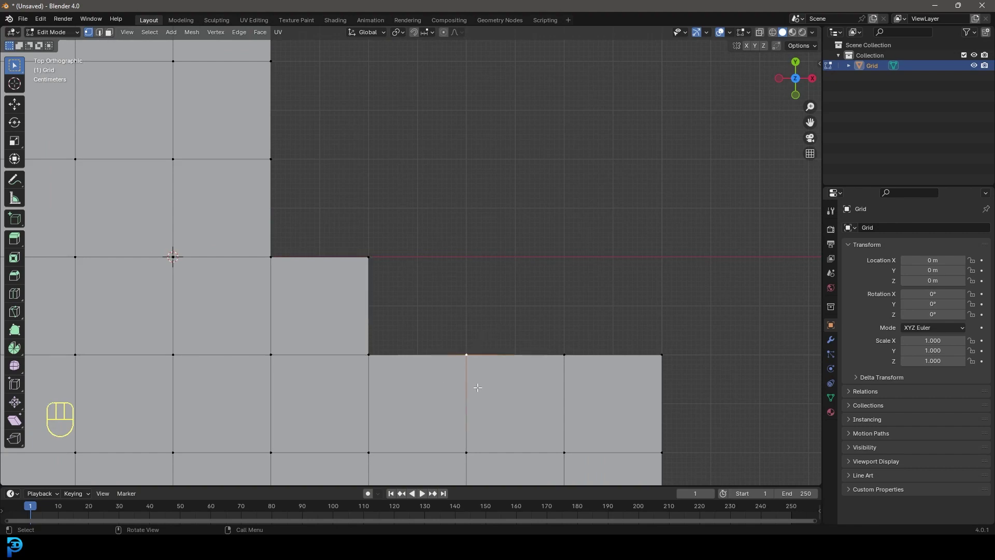
pyautogui.press('e')
pyautogui.press('ctrl')
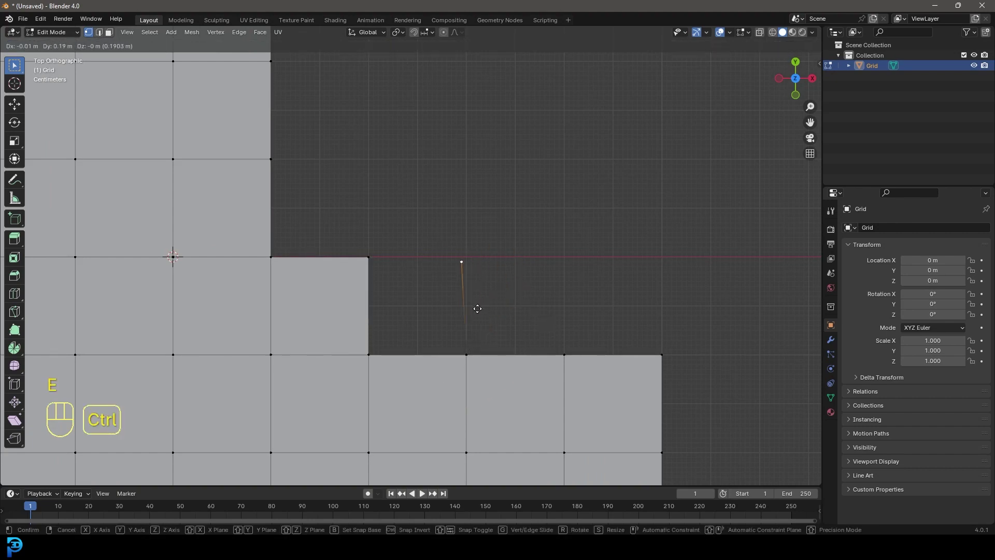
pyautogui.click(466, 267)
pyautogui.keyDown('shift'); pyautogui.click(369, 258); pyautogui.keyUp('shift')
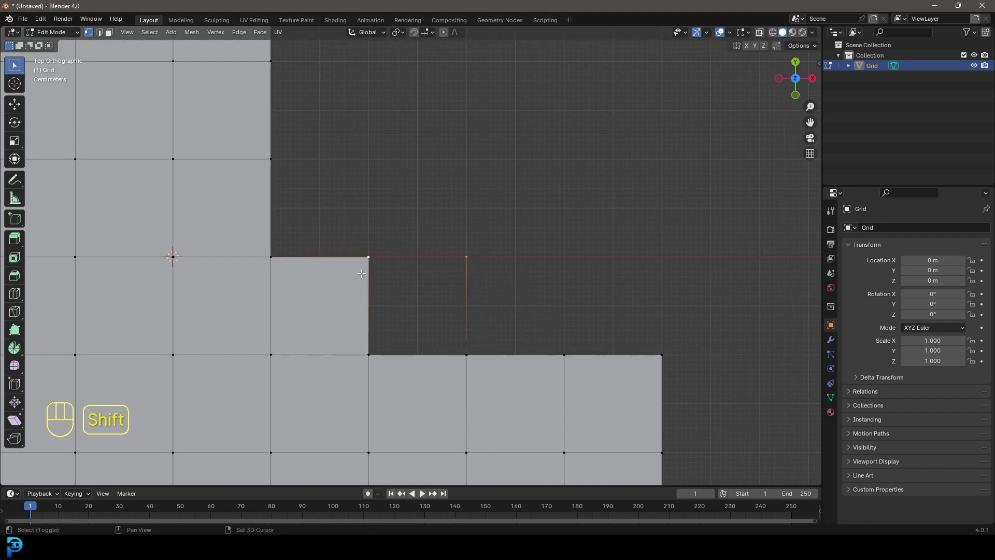
pyautogui.keyDown('shift'); pyautogui.click(363, 347); pyautogui.keyUp('shift')
pyautogui.keyDown('shift'); pyautogui.click(467, 355); pyautogui.keyUp('shift')
pyautogui.press('f')
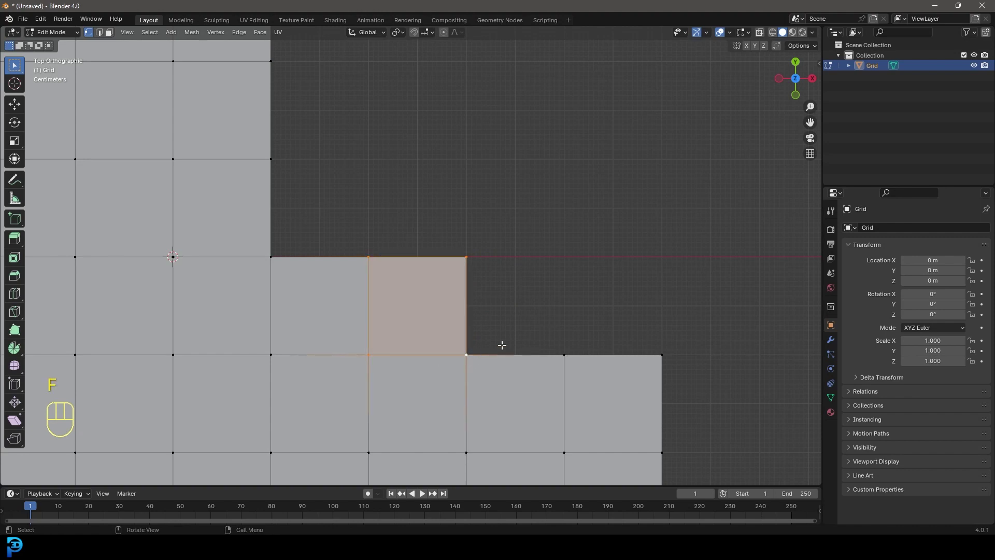
pyautogui.click(473, 355)
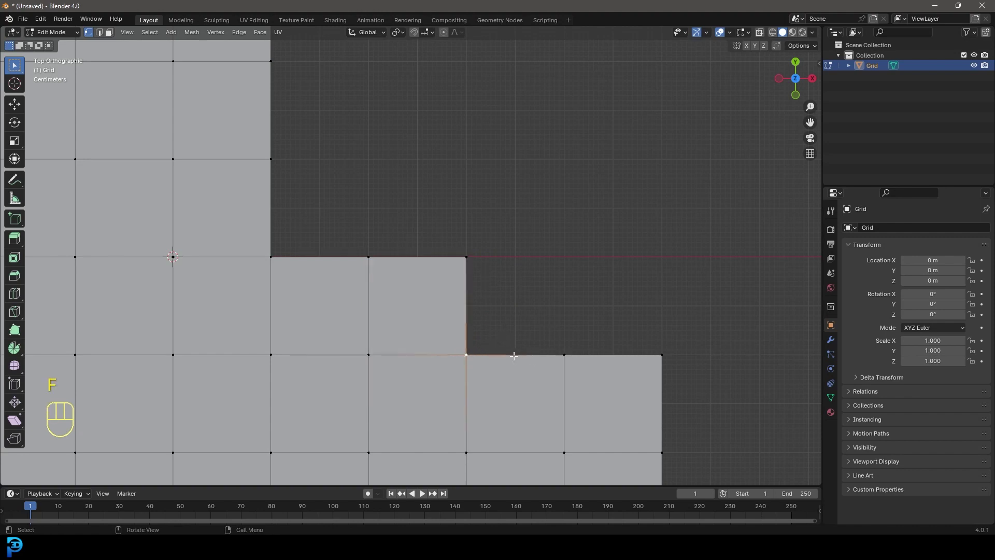
pyautogui.hotkey('ctrl', 'z')
pyautogui.moveTo(500, 336)
pyautogui.mouseDown()
pyautogui.moveTo(573, 295)
pyautogui.moveTo(533, 328)
pyautogui.moveTo(500, 337)
pyautogui.mouseUp()
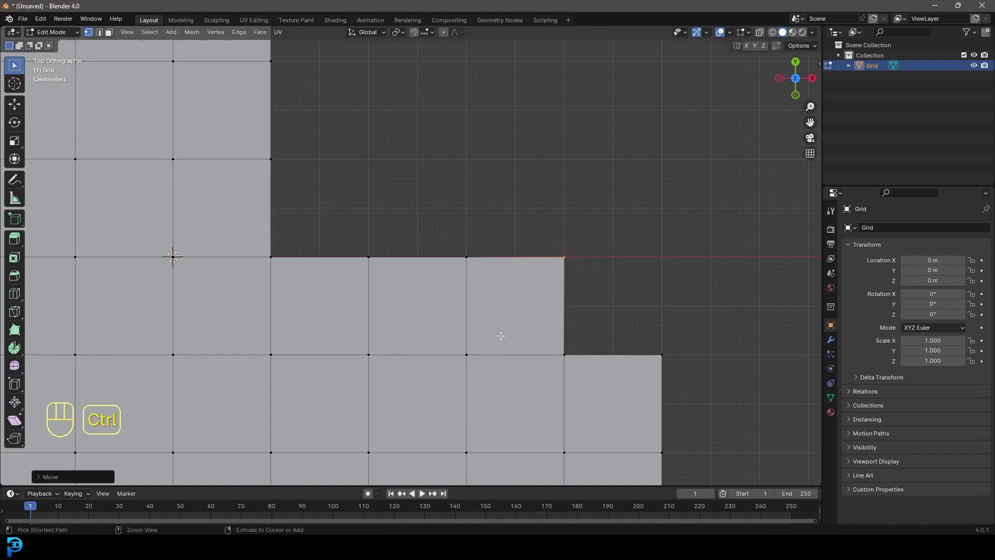
# - Fill two more square faces at the next step corners to build the staircase outline
pyautogui.click(270, 257)
pyautogui.keyDown('shift'); pyautogui.moveTo(322, 275); pyautogui.dragTo(337, 308, button='middle'); pyautogui.keyUp('shift')
pyautogui.press('f')
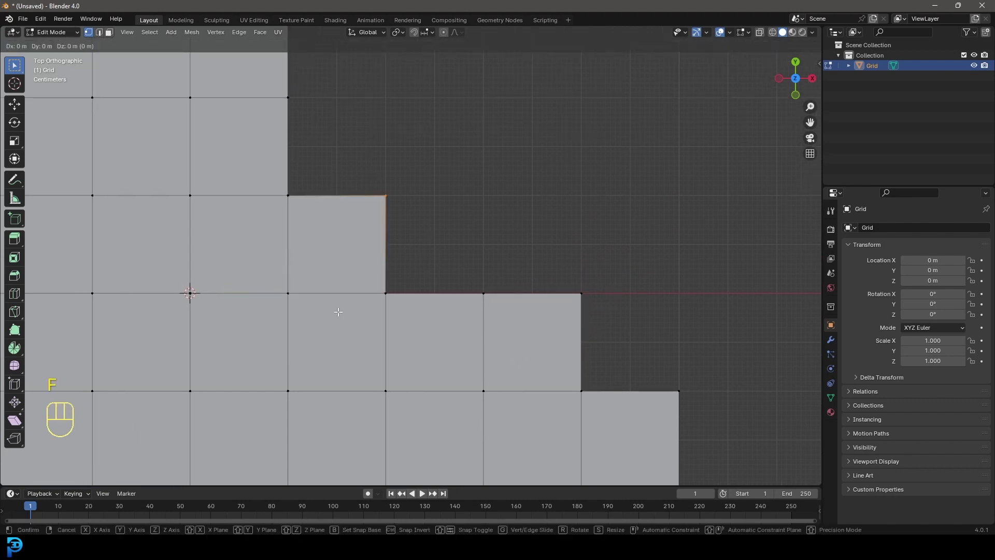
pyautogui.moveTo(410, 273); pyautogui.dragTo(422, 203)
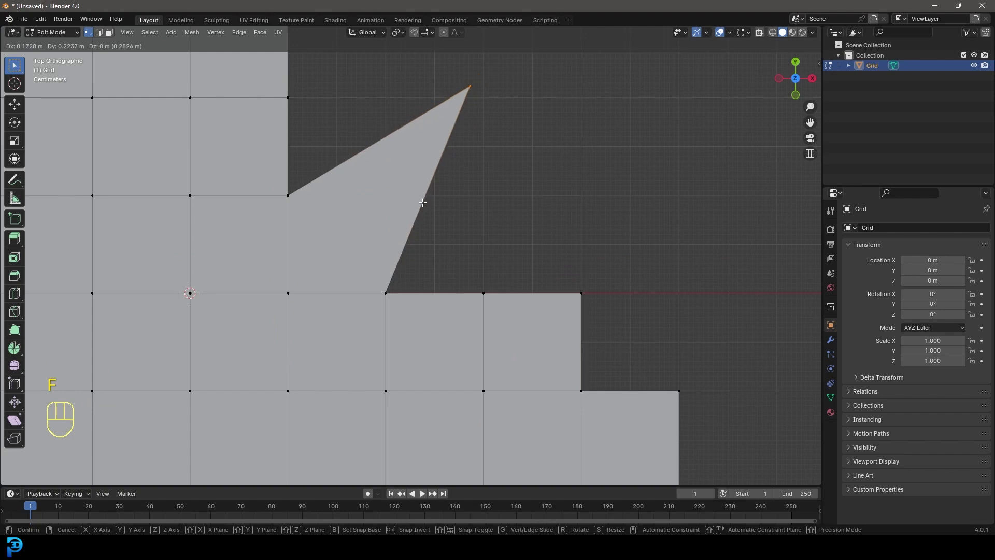
pyautogui.rightClick(423, 202)
pyautogui.click(288, 194)
pyautogui.keyDown('shift'); pyautogui.moveTo(334, 210); pyautogui.dragTo(359, 301, button='middle'); pyautogui.keyUp('shift')
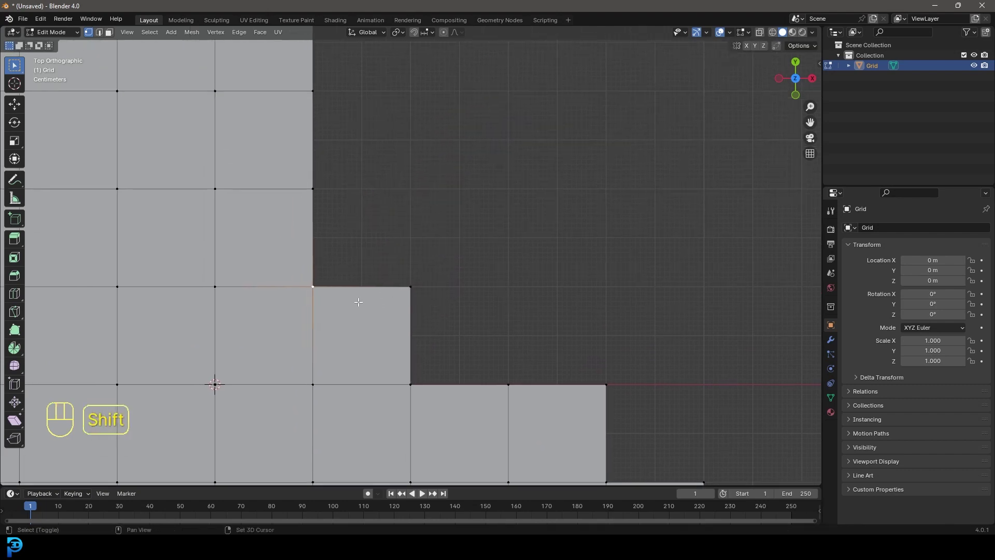
pyautogui.press('f')
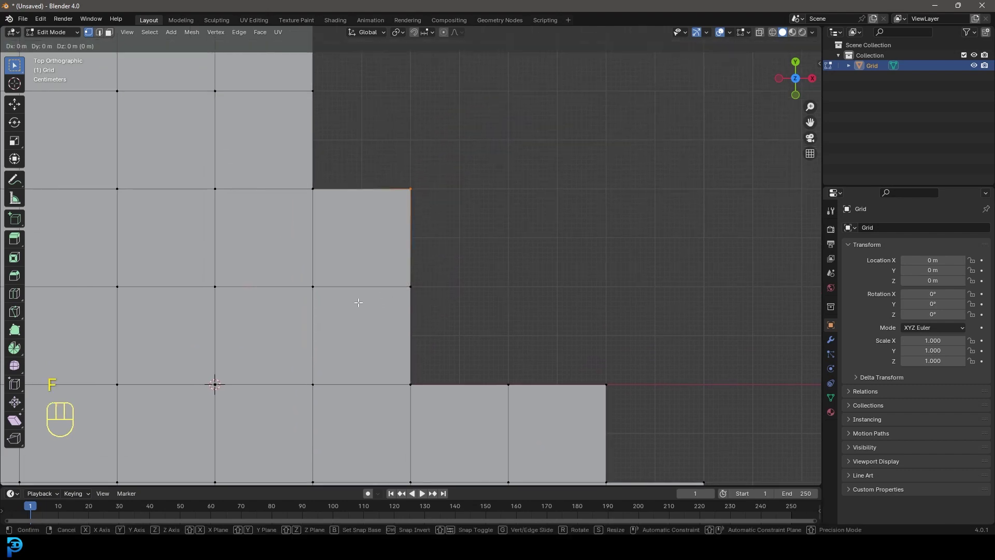
pyautogui.press('Return')
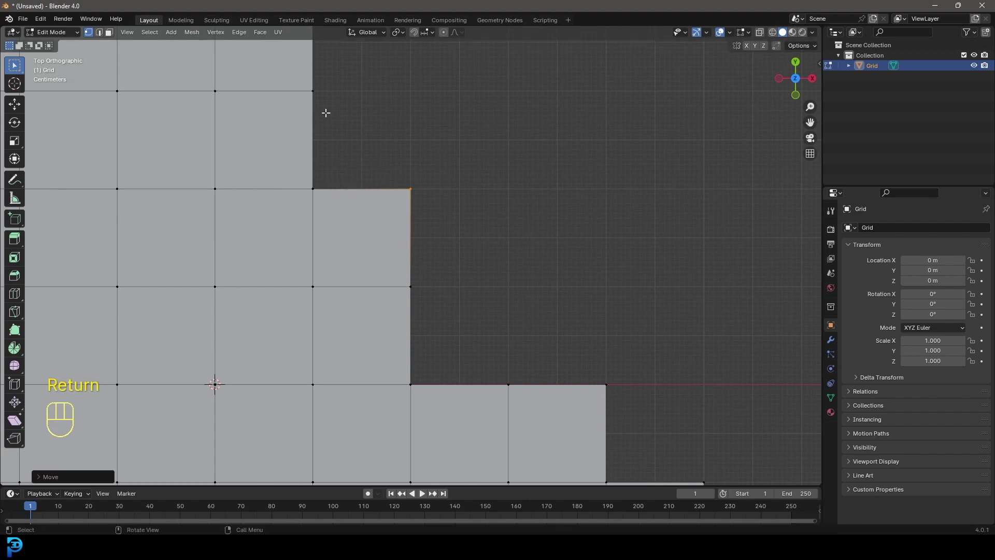
pyautogui.scroll(-4, 376, 163)
pyautogui.scroll(-3, 378, 169)
pyautogui.keyDown('shift'); pyautogui.moveTo(388, 196); pyautogui.dragTo(389, 207, button='middle'); pyautogui.keyUp('shift')
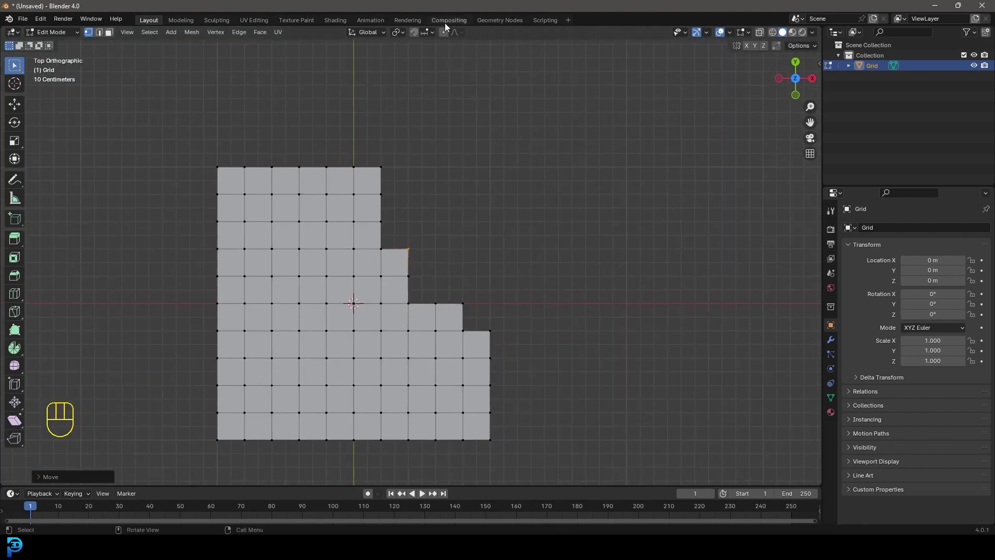
pyautogui.click(392, 161)
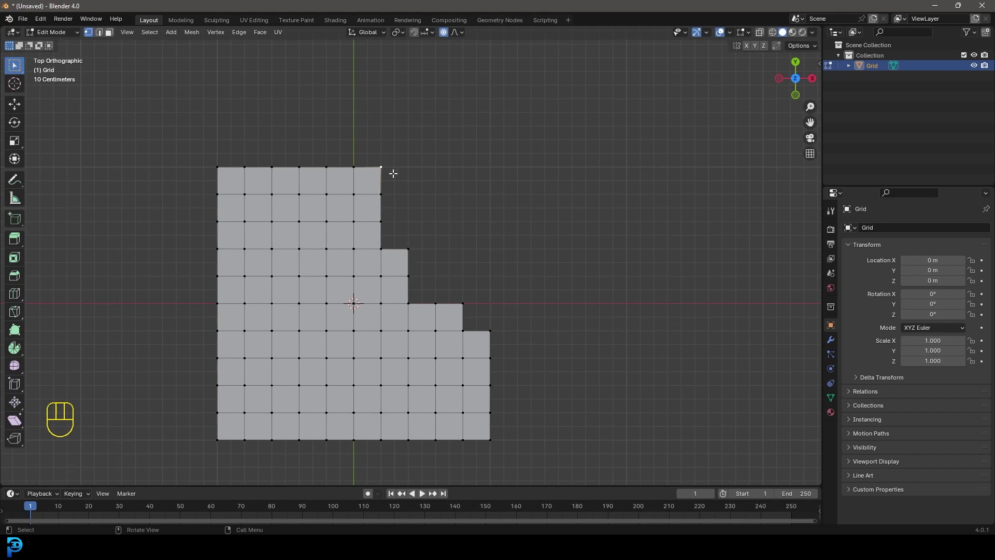
# - Move the top-right region with proportional editing, then turn proportional editing off
pyautogui.press('g')
pyautogui.click(497, 173)
pyautogui.click(443, 32)
pyautogui.scroll(3, 423, 257)
# - Fill the gap at the step's corner with an F2 face and reposition its new vertex
pyautogui.click(423, 338)
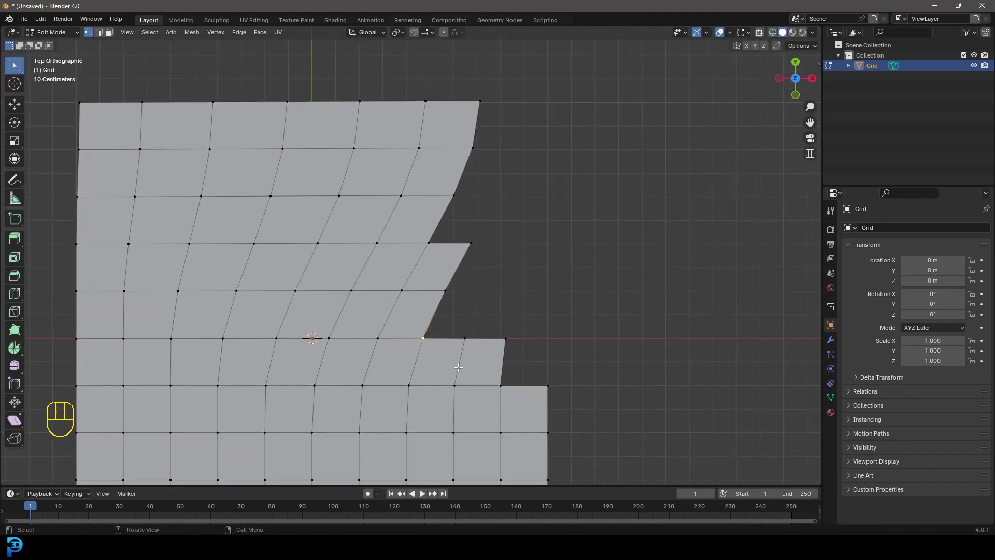
pyautogui.scroll(4, 394, 319)
pyautogui.keyDown('shift'); pyautogui.moveTo(340, 348); pyautogui.dragTo(375, 348, button='middle'); pyautogui.keyUp('shift')
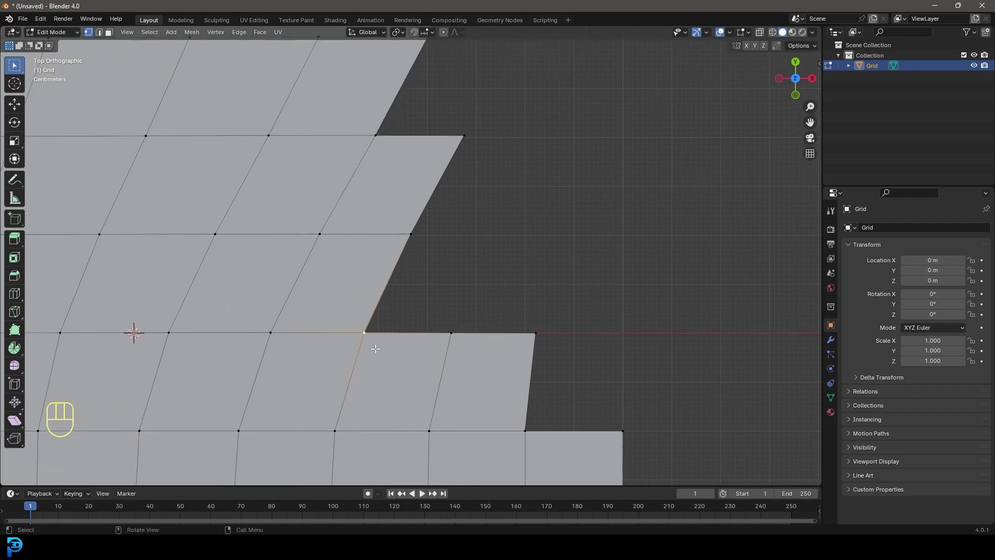
pyautogui.press('f')
pyautogui.press('g')
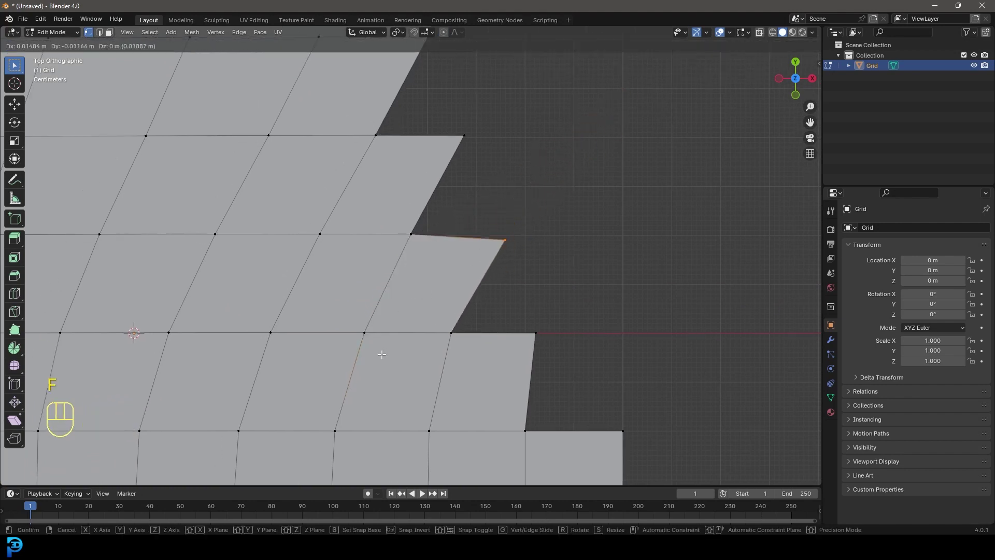
pyautogui.click(377, 347)
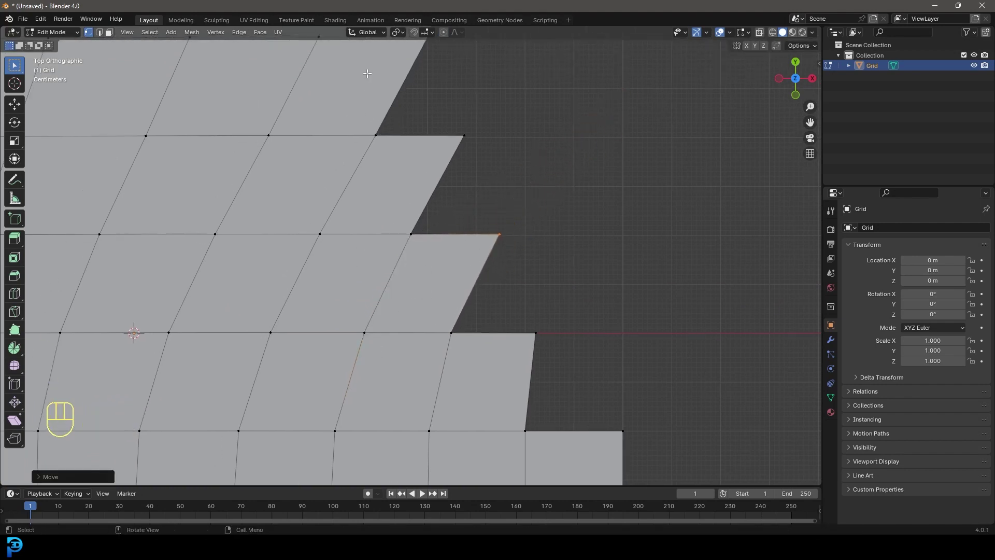
# - Fill the remaining notch beside the corner vertex and orbit back out to perspective
pyautogui.scroll(-4, 367, 73)
pyautogui.keyDown('shift'); pyautogui.moveTo(517, 316); pyautogui.dragTo(459, 331, button='middle'); pyautogui.keyUp('shift')
pyautogui.scroll(5, 434, 392)
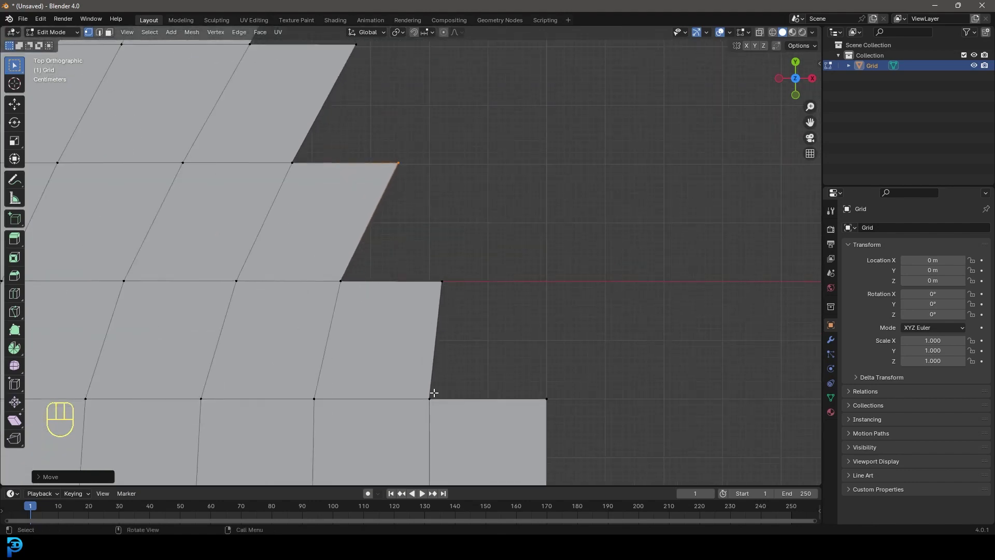
pyautogui.click(433, 392)
pyautogui.press('f')
pyautogui.scroll(-8, 449, 265)
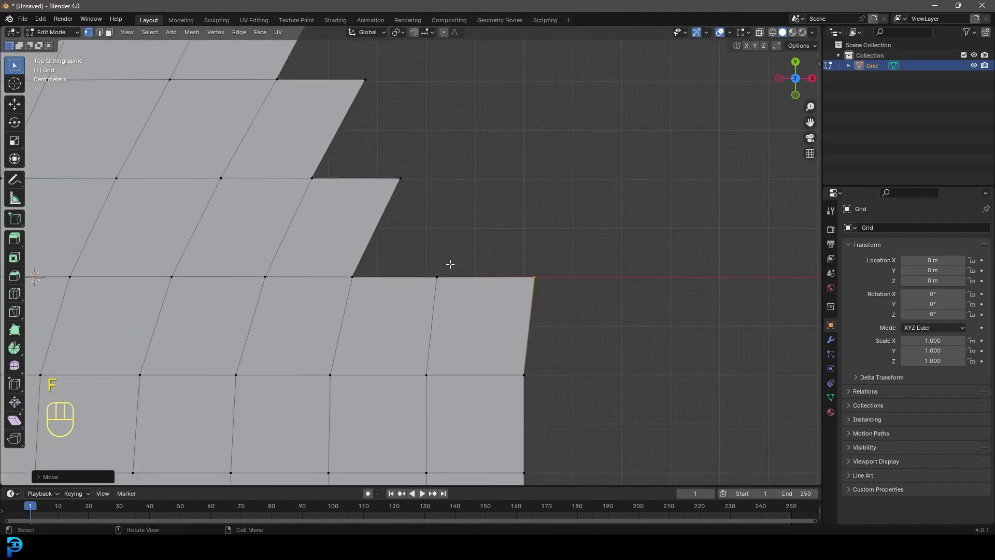
pyautogui.keyDown('shift'); pyautogui.moveTo(362, 279); pyautogui.dragTo(414, 278, button='middle'); pyautogui.keyUp('shift')
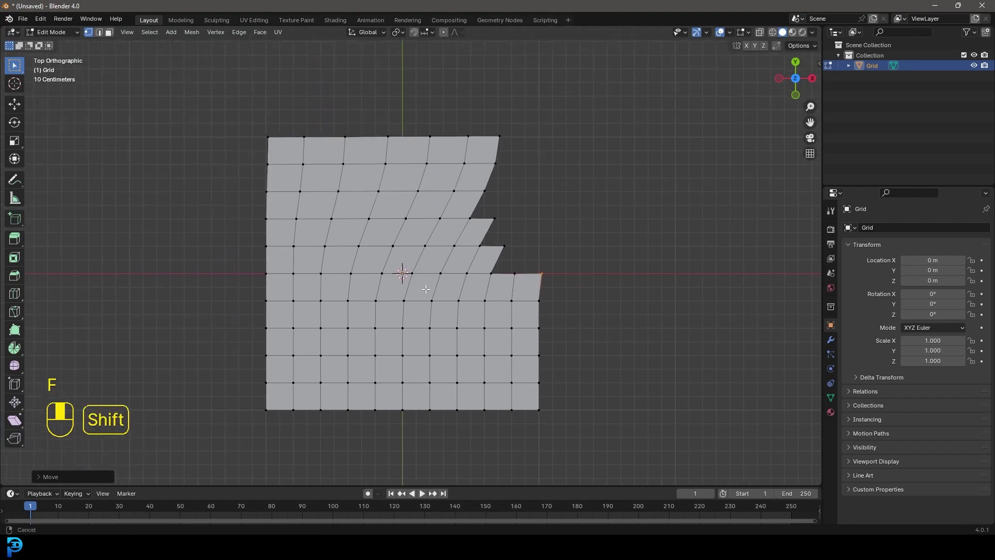
pyautogui.scroll(3, 414, 280)
pyautogui.scroll(-2, 440, 284)
pyautogui.moveTo(10, 392); pyautogui.dragTo(48, 37, button='middle')
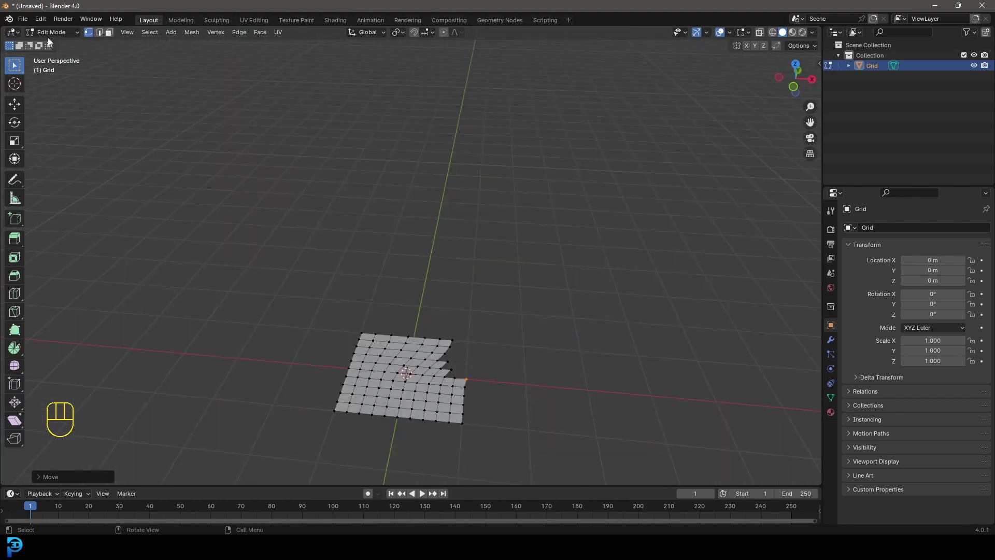
pyautogui.click(52, 32)
# - Delete the grid in Object Mode, then search 'loop' for the LoopTools add-on in Preferences
pyautogui.click(49, 41)
pyautogui.press('Delete')
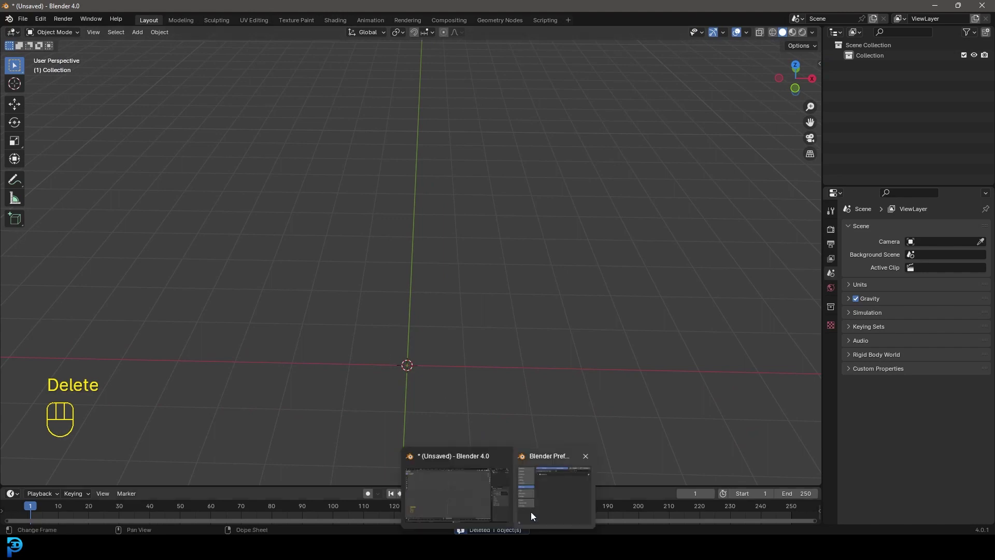
pyautogui.click(530, 511)
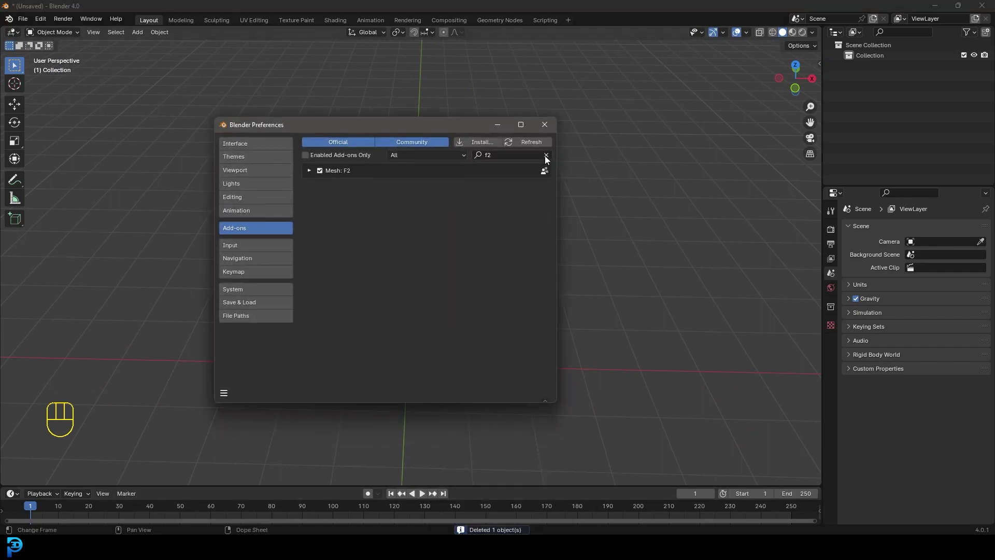
pyautogui.click(545, 156)
pyautogui.click(511, 154)
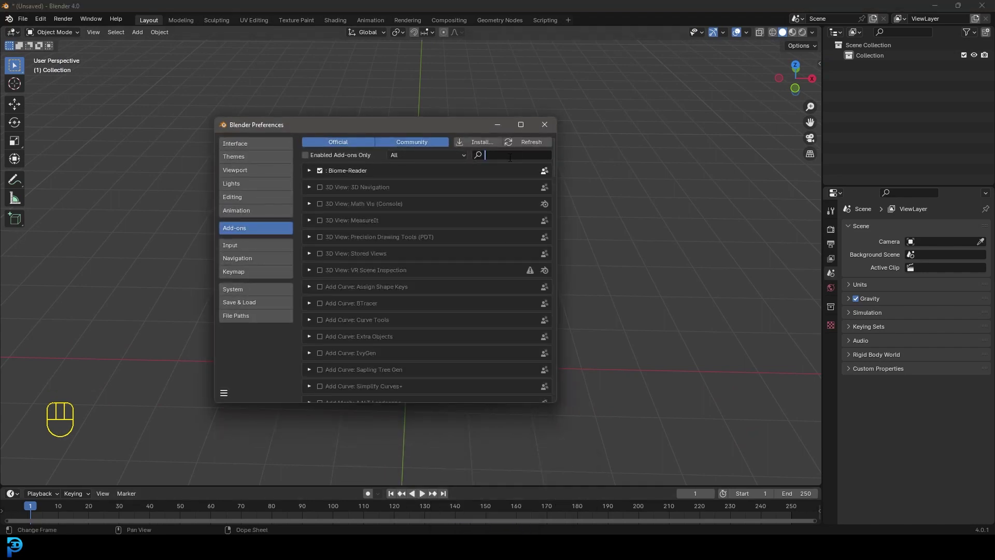
pyautogui.write('loop')
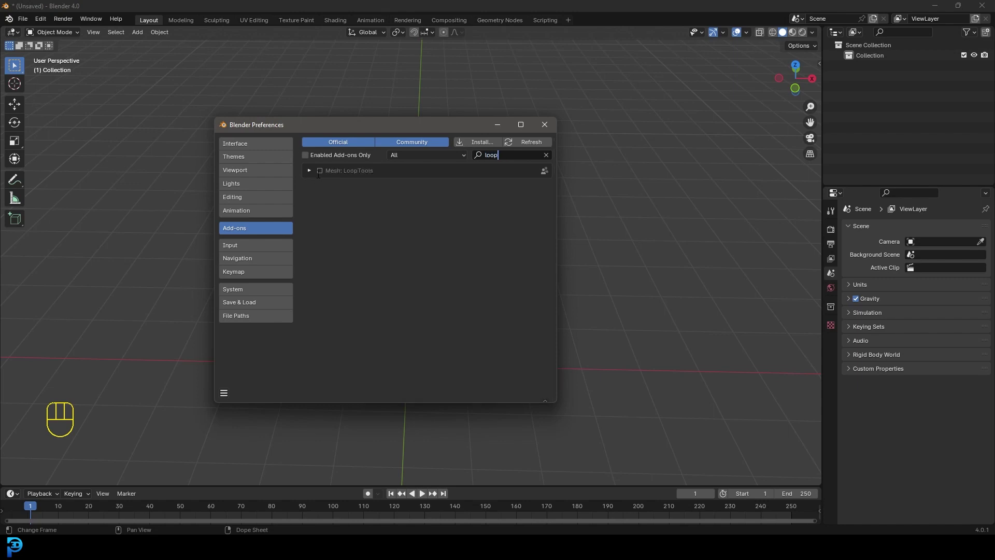
pyautogui.click(497, 125)
pyautogui.keyDown('shift'); pyautogui.scroll(-3, 470, 264); pyautogui.keyUp('shift')
pyautogui.moveTo(471, 264); pyautogui.dragTo(402, 268, button='middle')
# - Add a new grid mesh and view it from the top in Edit Mode
pyautogui.hotkey('shift', 'a')
pyautogui.moveTo(402, 268)
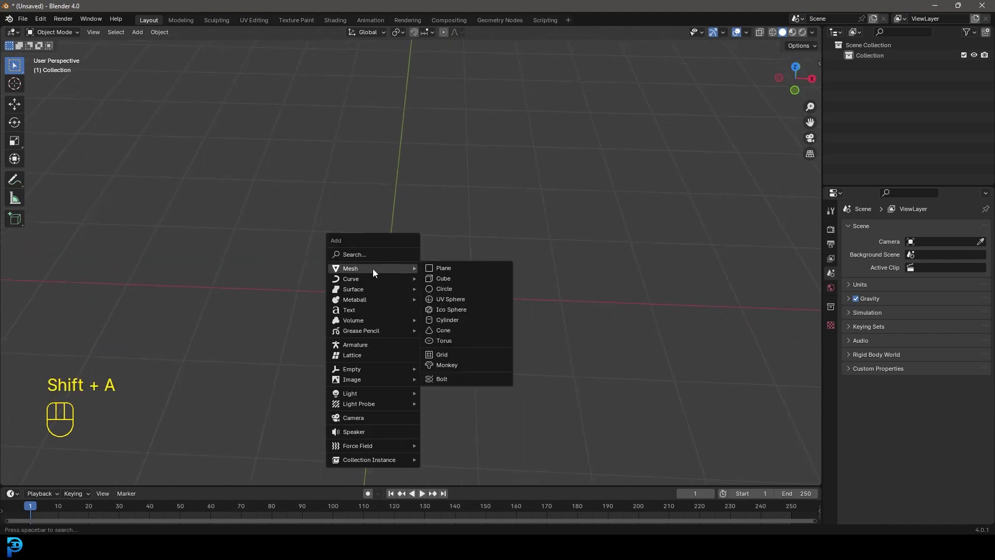
pyautogui.click(459, 355)
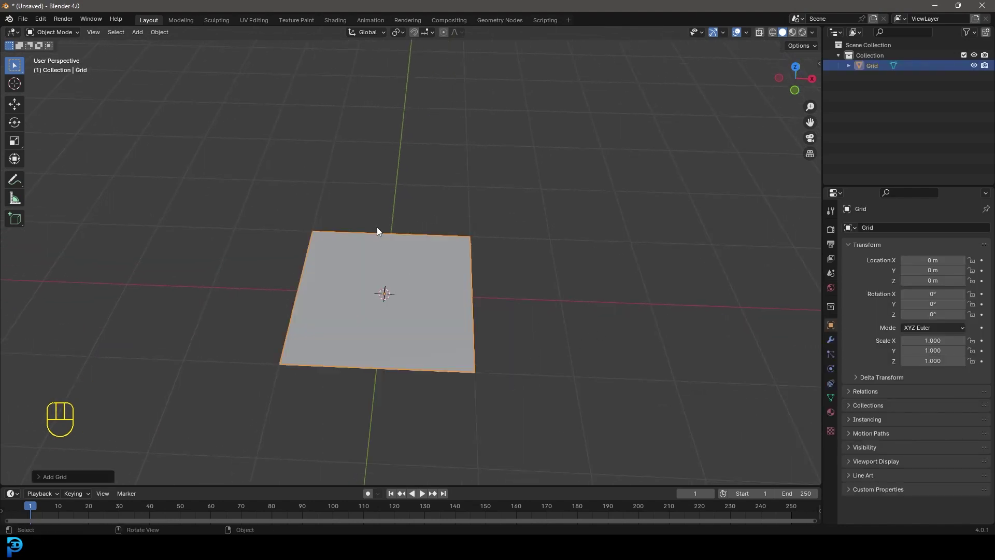
pyautogui.press('Tab')
pyautogui.press('KP_7')
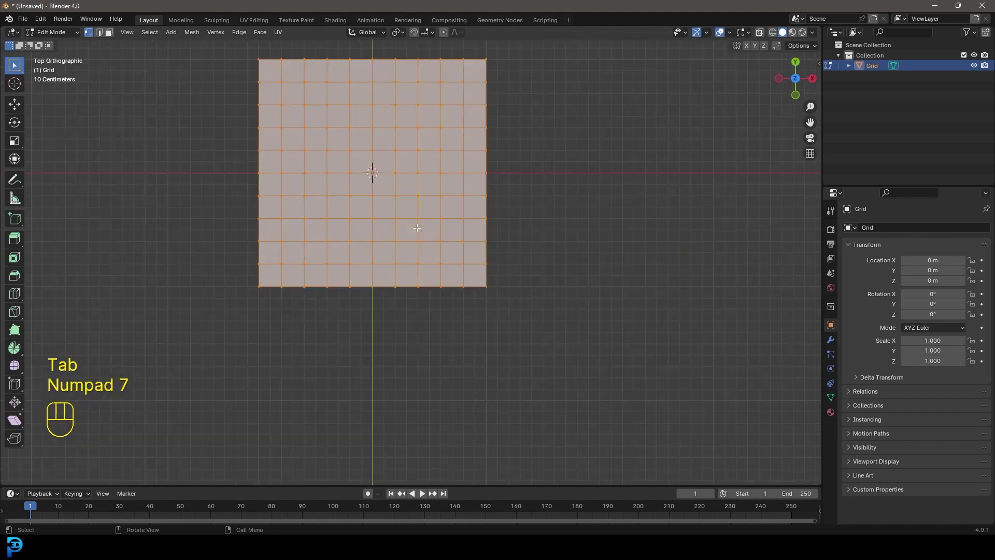
pyautogui.keyDown('shift'); pyautogui.scroll(3, 416, 213); pyautogui.keyUp('shift')
pyautogui.scroll(3, 383, 216)
# - Box-select a 4×4 block of faces near the grid's centre
pyautogui.moveTo(262, 98); pyautogui.dragTo(444, 285)
pyautogui.scroll(-4, 507, 252)
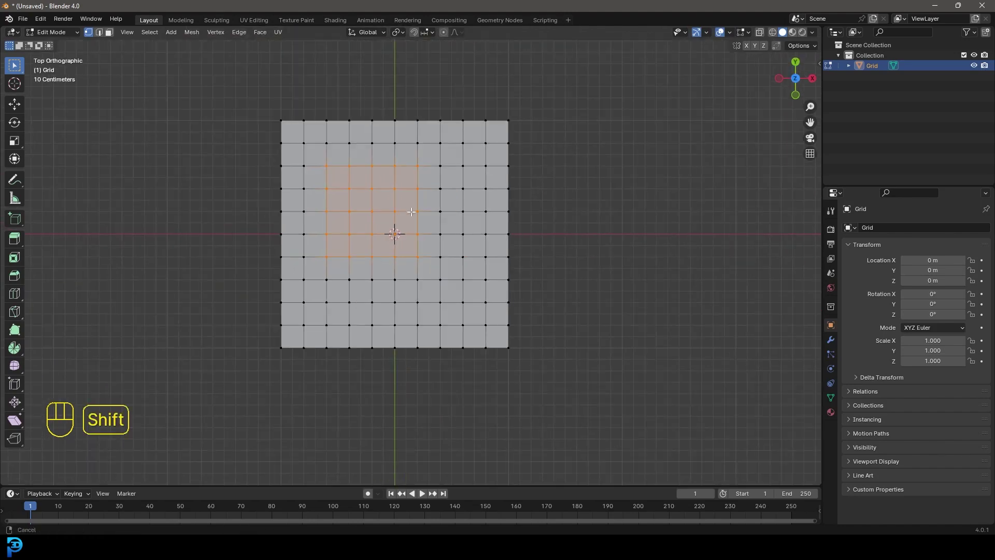
pyautogui.moveTo(507, 251); pyautogui.dragTo(484, 275, button='middle')
pyautogui.scroll(3, 415, 311)
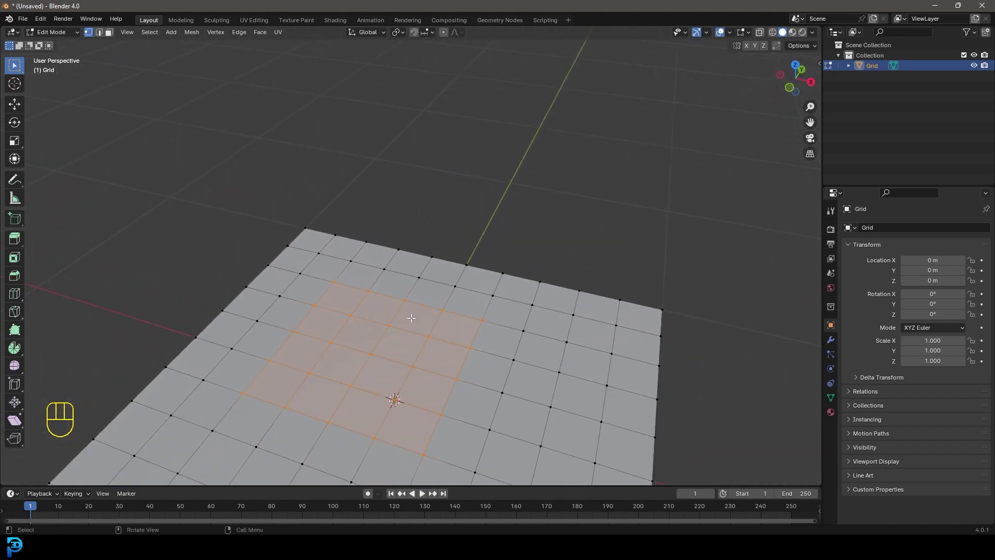
pyautogui.moveTo(412, 318); pyautogui.dragTo(422, 267, button='middle')
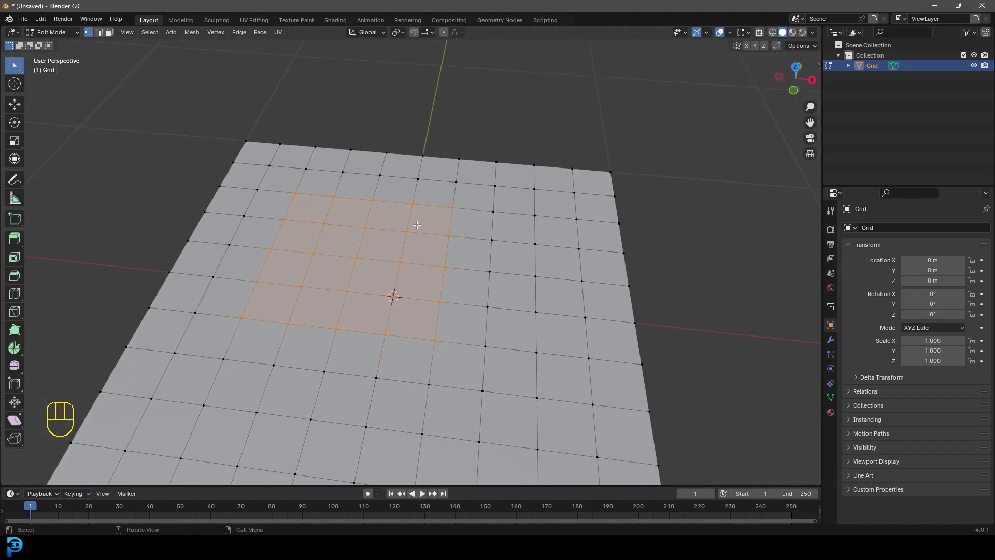
pyautogui.press('n')
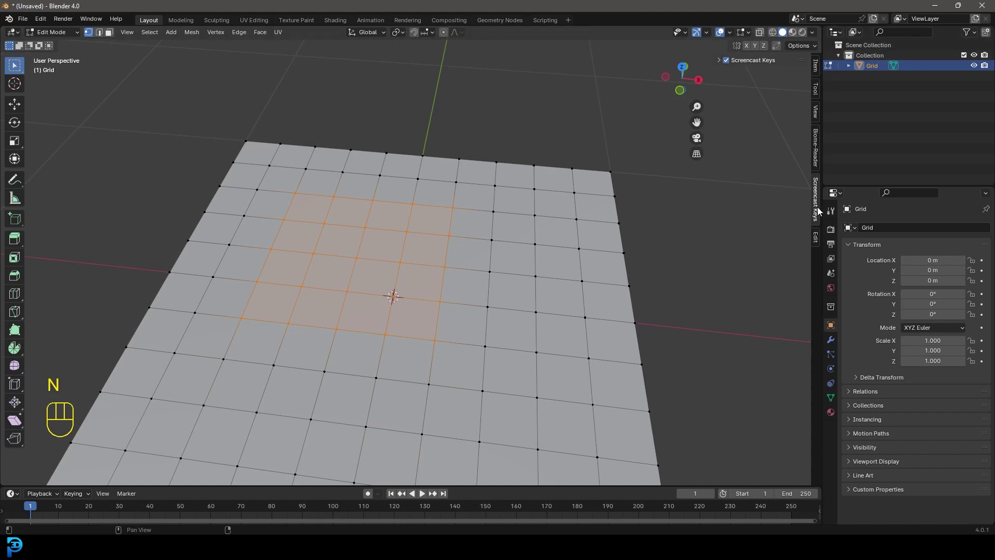
# - Round the selected grid faces into a circle with LoopTools Circle in the sidebar's Edit tab
pyautogui.click(815, 242)
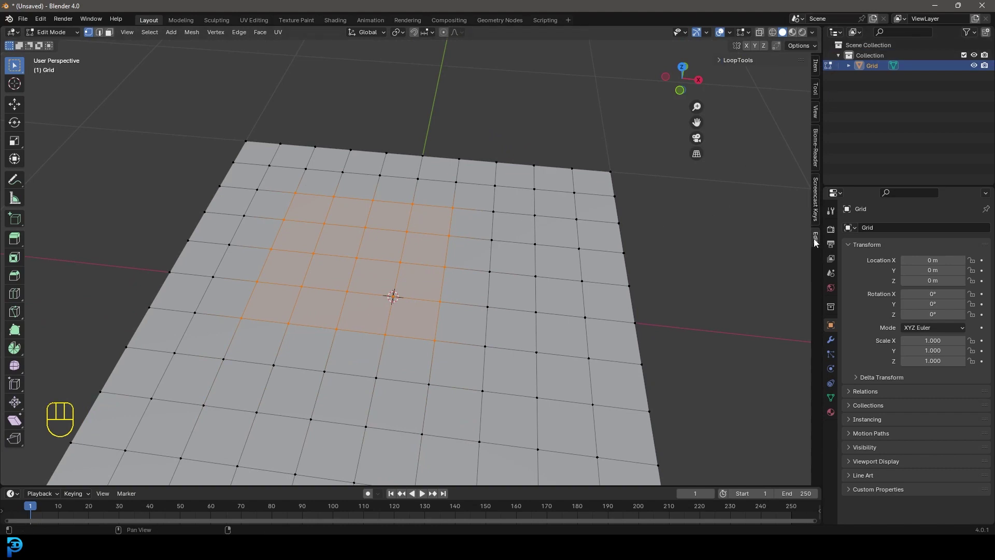
pyautogui.click(718, 59)
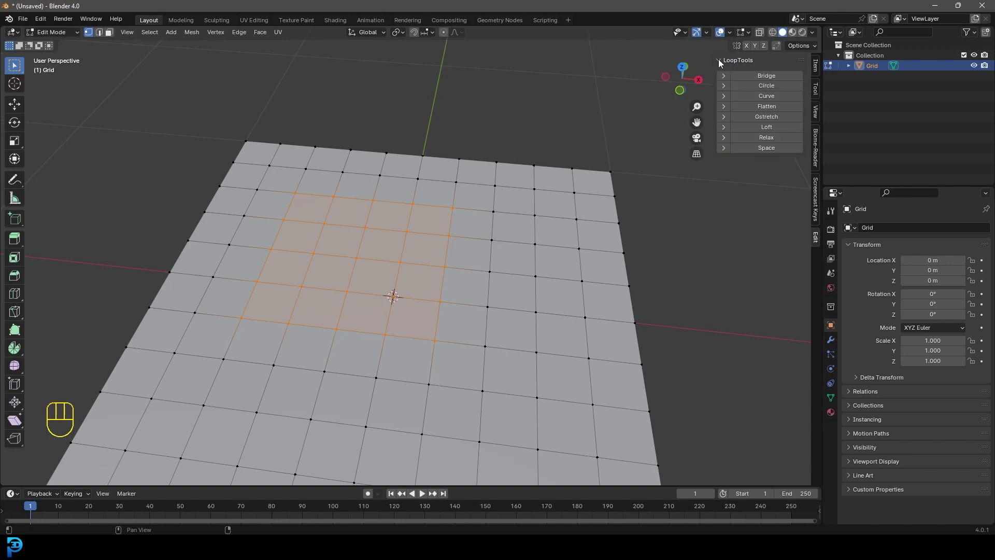
pyautogui.click(750, 85)
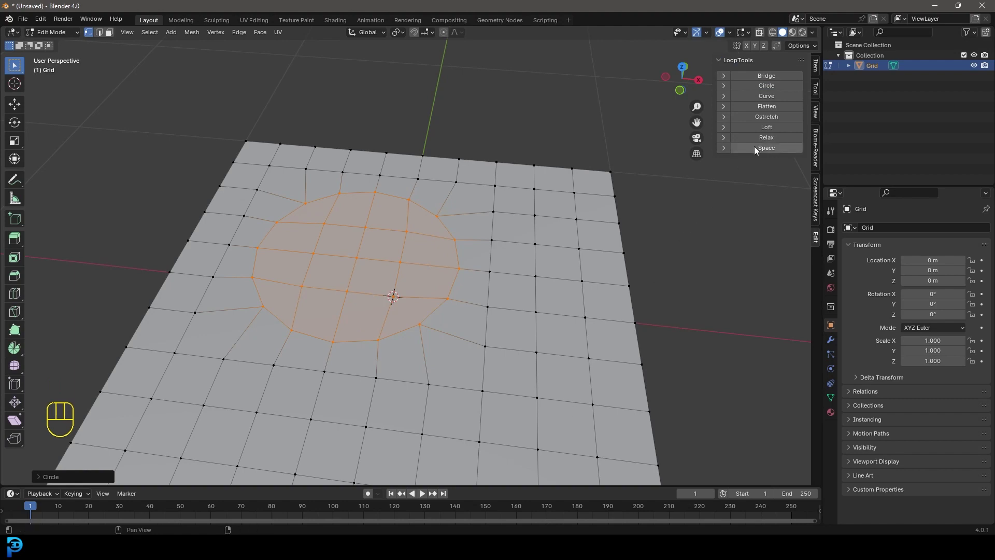
# - Extrude the circular faces upward into a tall cylinder and return to Object Mode
pyautogui.scroll(-2, 539, 337)
pyautogui.press('e')
pyautogui.click(539, 290)
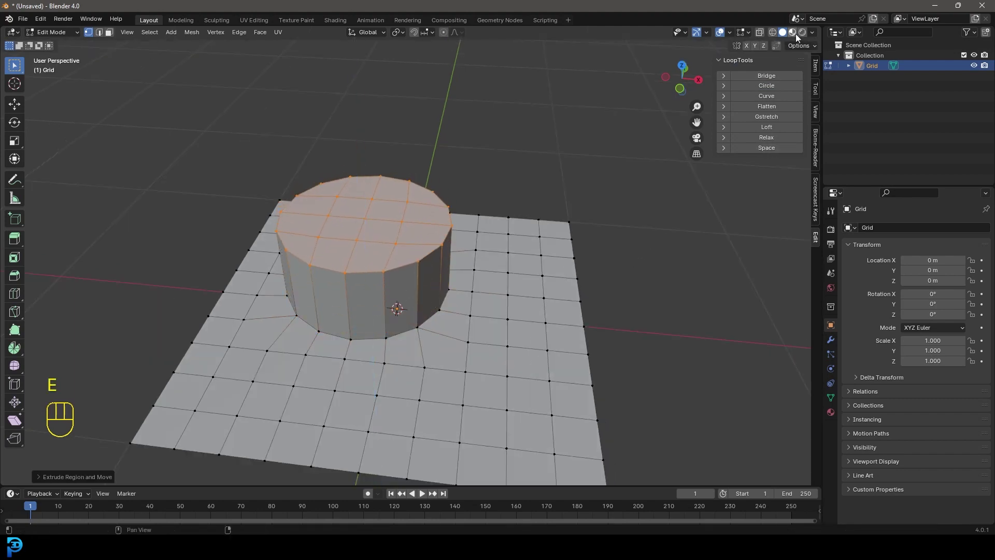
pyautogui.click(724, 77)
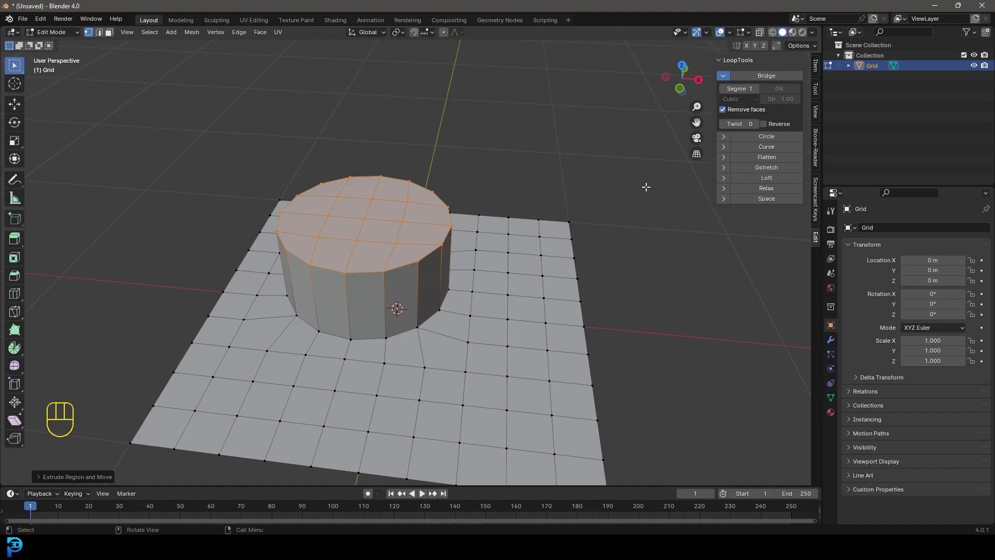
pyautogui.moveTo(490, 244); pyautogui.dragTo(611, 182, button='middle')
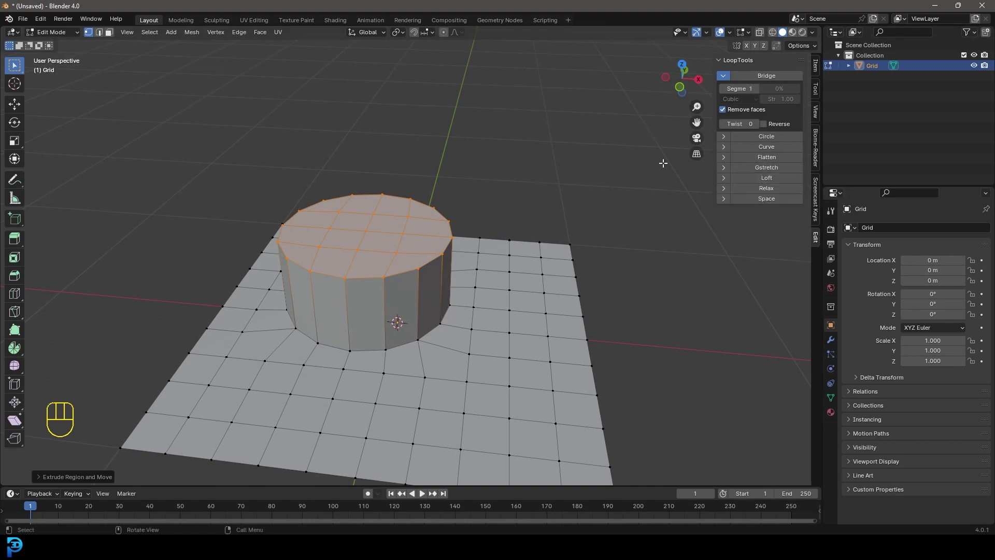
pyautogui.moveTo(421, 301); pyautogui.dragTo(419, 235, button='middle')
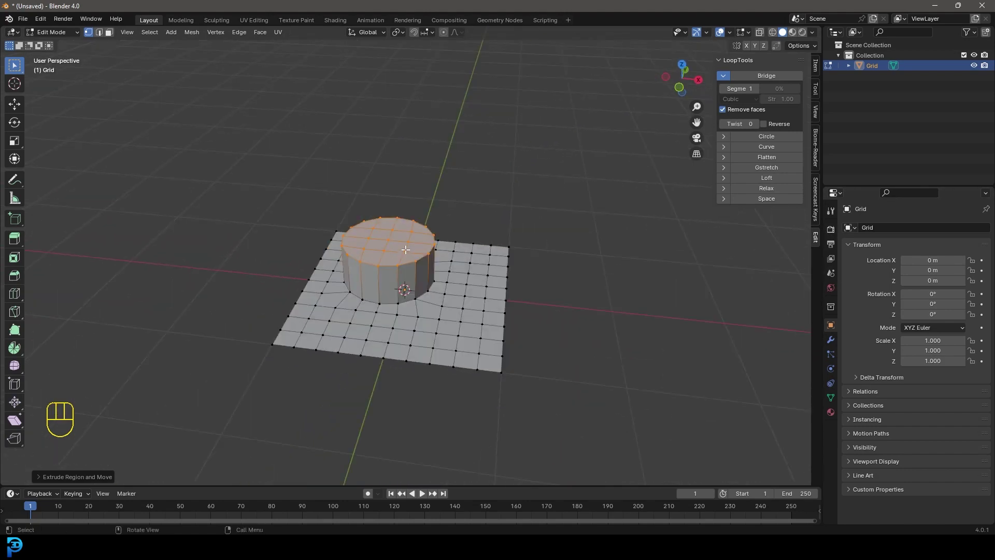
pyautogui.press('Tab')
# - Delete the grid with its cylinder and bring the Preferences window back
pyautogui.press('Delete')
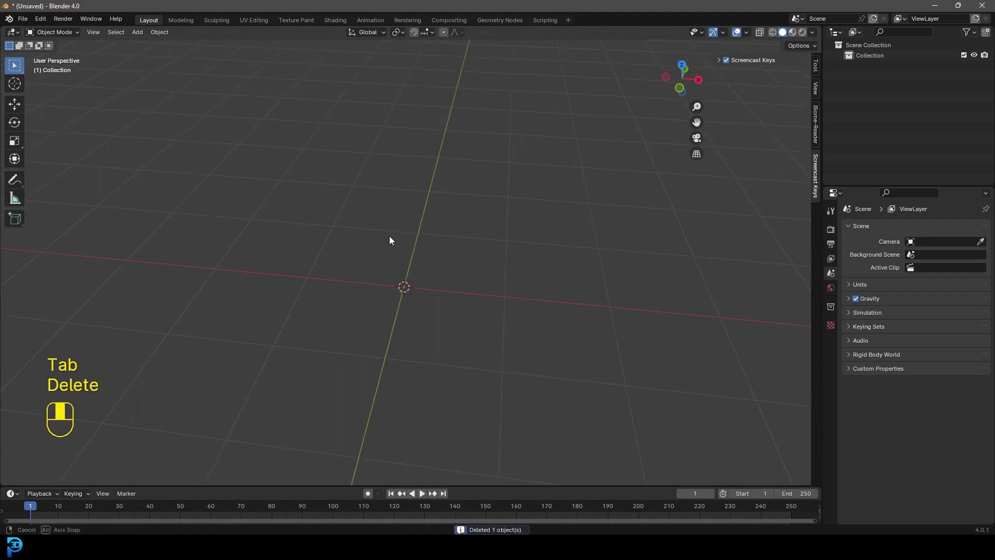
pyautogui.moveTo(498, 549)
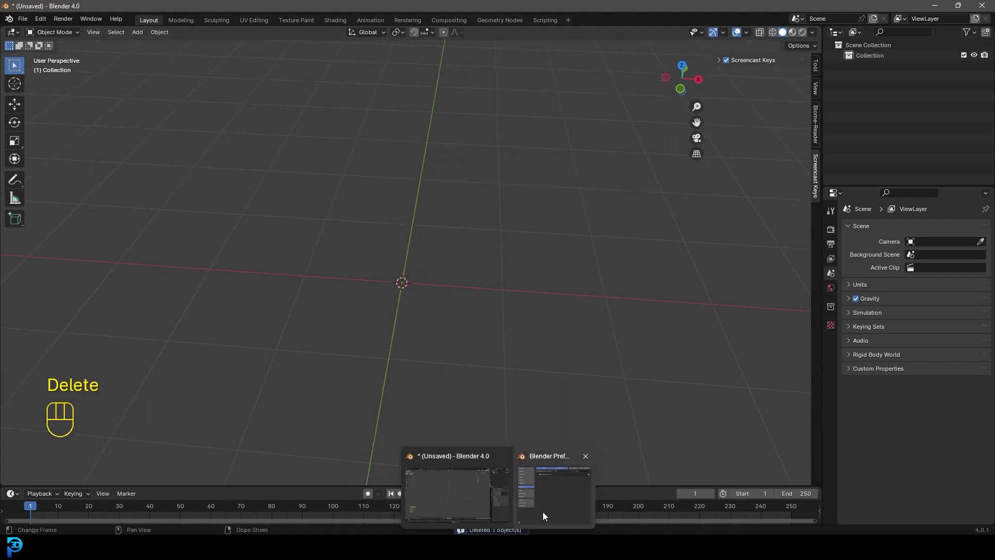
pyautogui.click(542, 513)
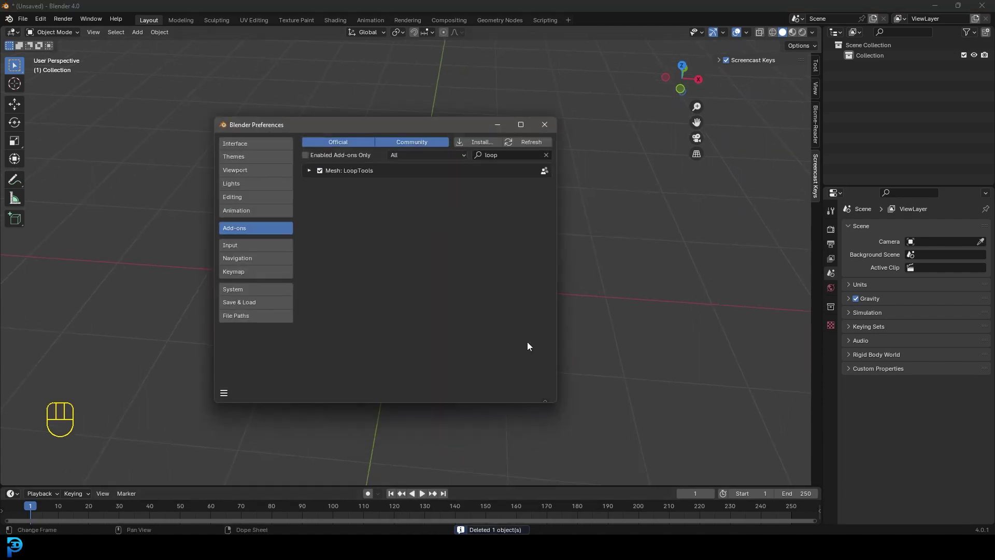
# - Search add-ons for 'alig', enable Object: Align Tools, and close Preferences
pyautogui.click(545, 154)
pyautogui.click(521, 155)
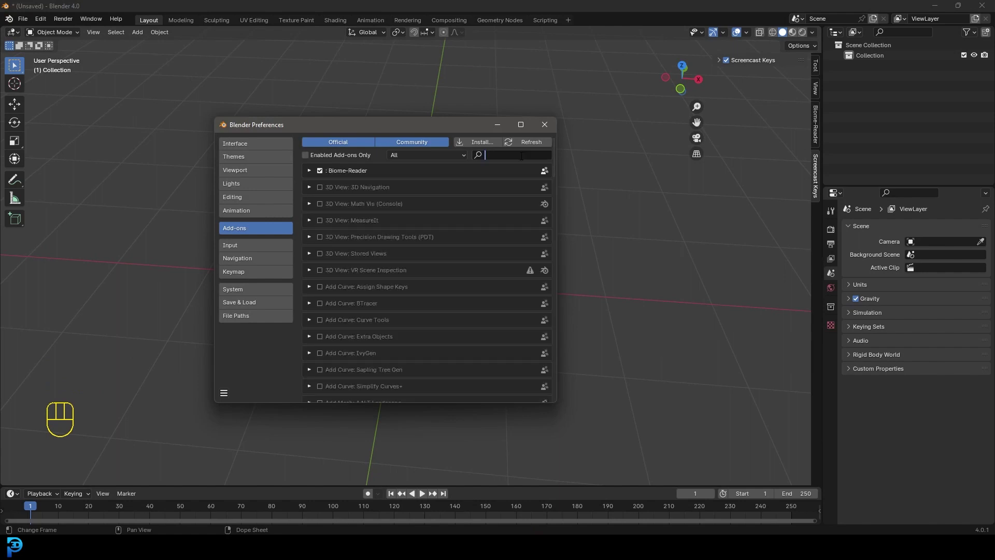
pyautogui.write('alig')
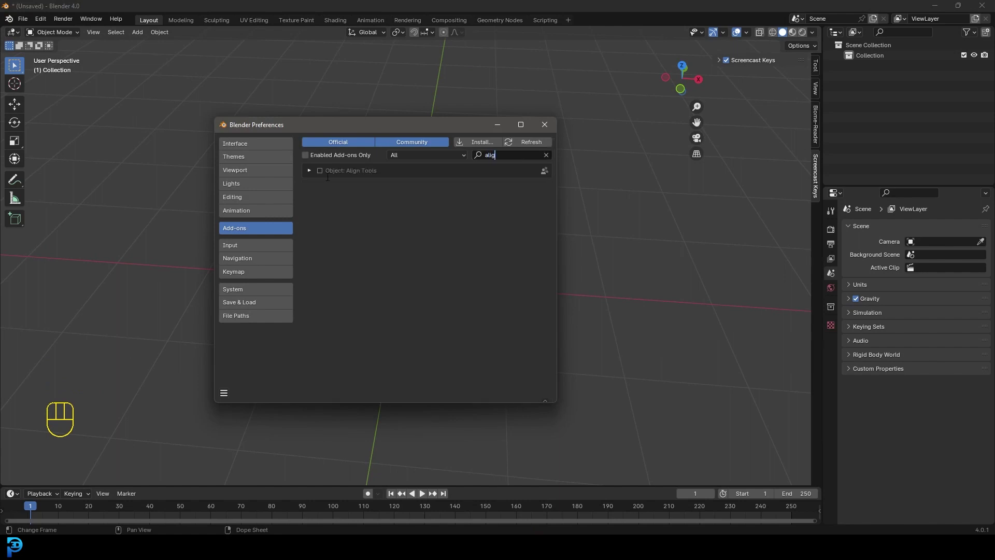
pyautogui.click(319, 170)
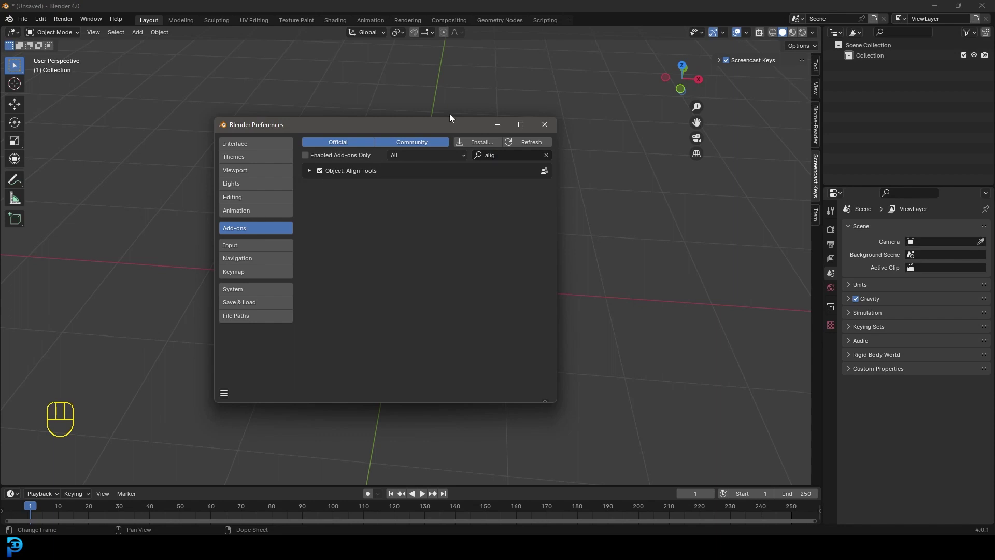
pyautogui.click(496, 123)
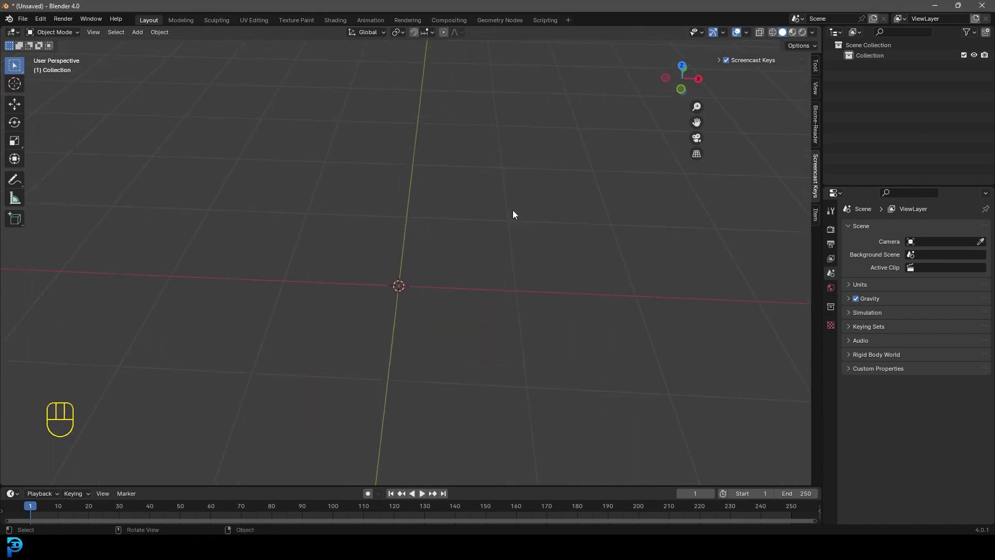
# - Add an icosphere at the origin
pyautogui.moveTo(513, 214); pyautogui.dragTo(424, 247, button='middle')
pyautogui.hotkey('shift', 'a')
pyautogui.moveTo(400, 251)
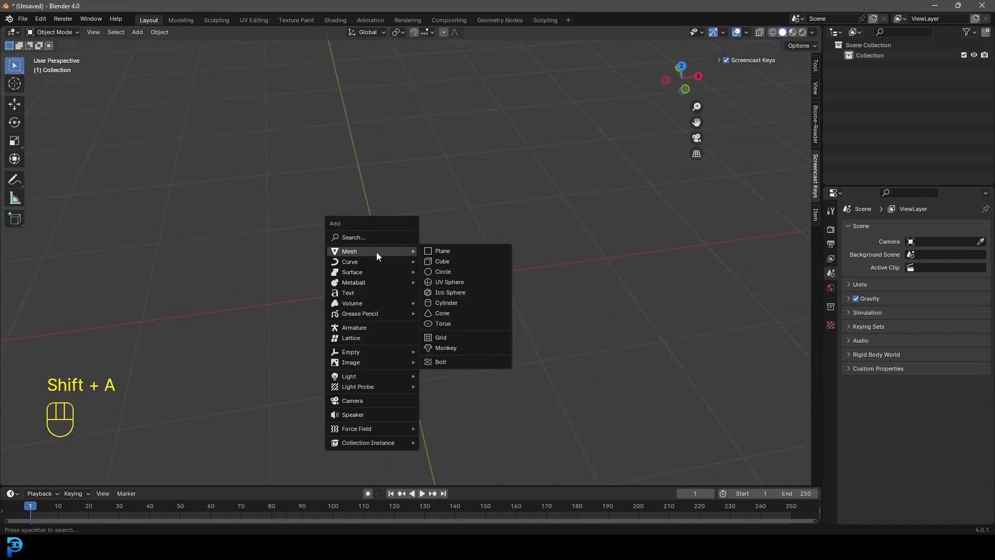
pyautogui.click(450, 292)
pyautogui.scroll(-4, 481, 251)
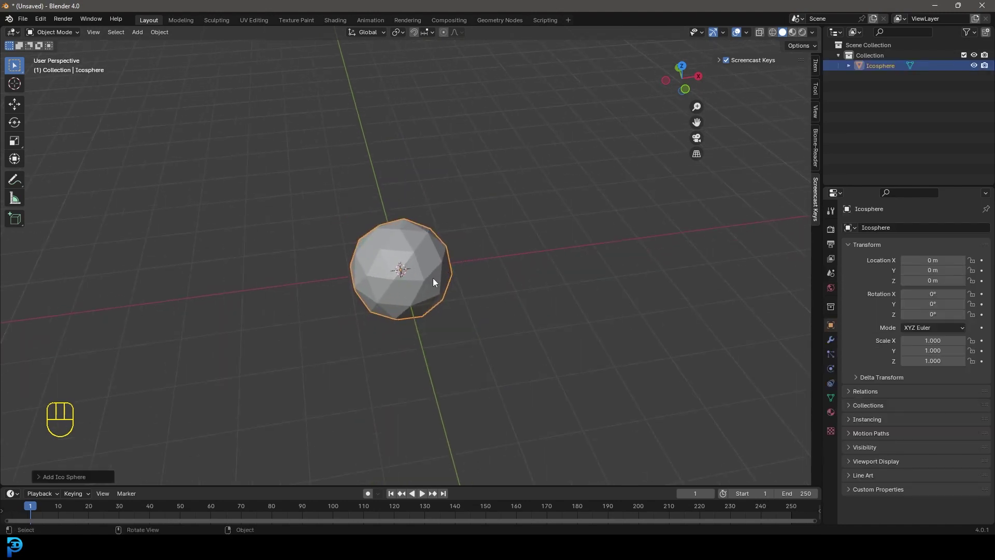
# - Duplicate the icosphere about 3 m along X, then repeat for a third sphere
pyautogui.hotkey('shift', 'd')
pyautogui.press('x')
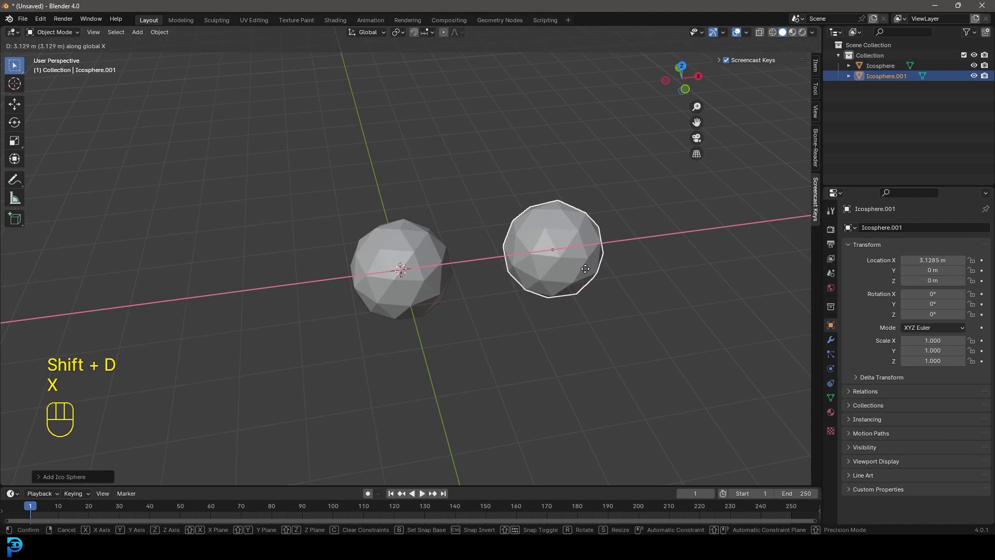
pyautogui.click(583, 273)
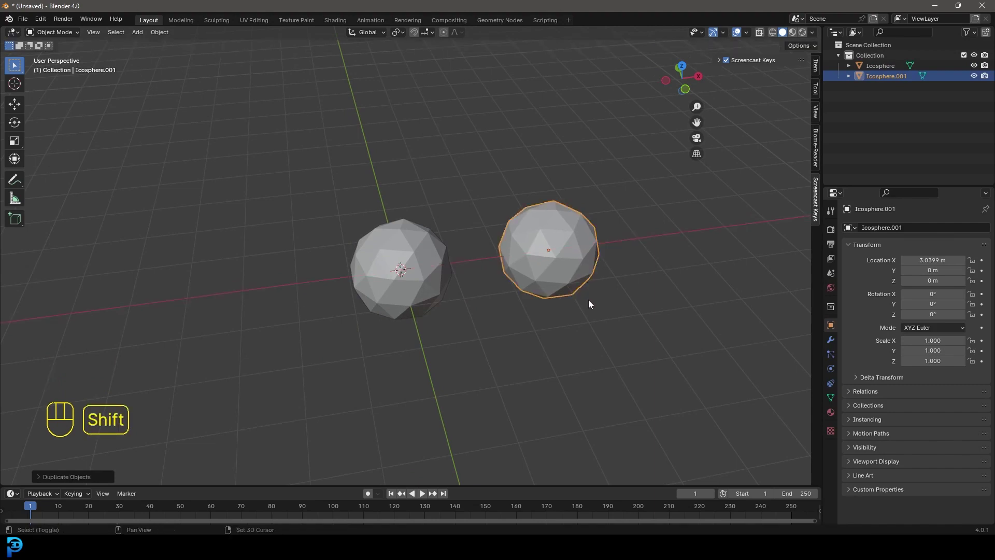
pyautogui.hotkey('shift', 'r')
pyautogui.scroll(-3, 593, 264)
pyautogui.moveTo(595, 262); pyautogui.dragTo(419, 240, button='middle')
# - In top view, move the middle sphere about -3 m along Y
pyautogui.press('KP_7')
pyautogui.scroll(1, 418, 241)
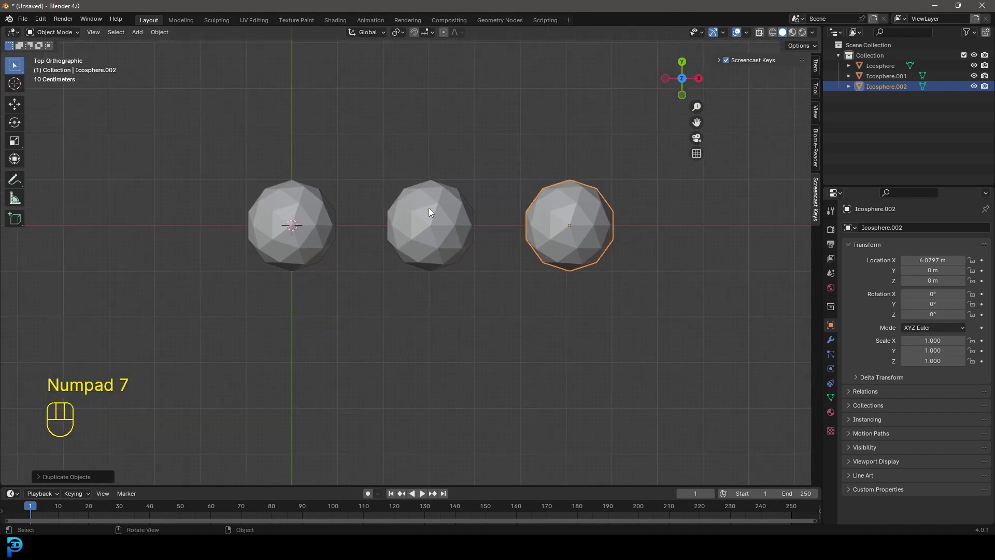
pyautogui.click(433, 239)
pyautogui.press('g')
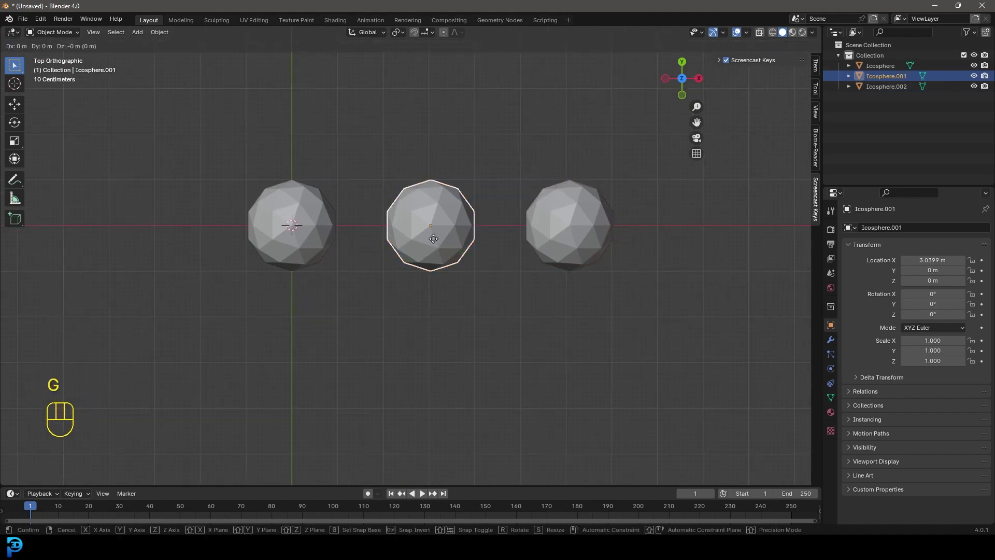
pyautogui.press('y')
pyautogui.click(432, 334)
# - Select the origin and far spheres, then the offset sphere as active
pyautogui.moveTo(432, 334); pyautogui.dragTo(346, 293, button='middle')
pyautogui.click(342, 293)
pyautogui.keyDown('shift'); pyautogui.click(456, 213); pyautogui.keyUp('shift')
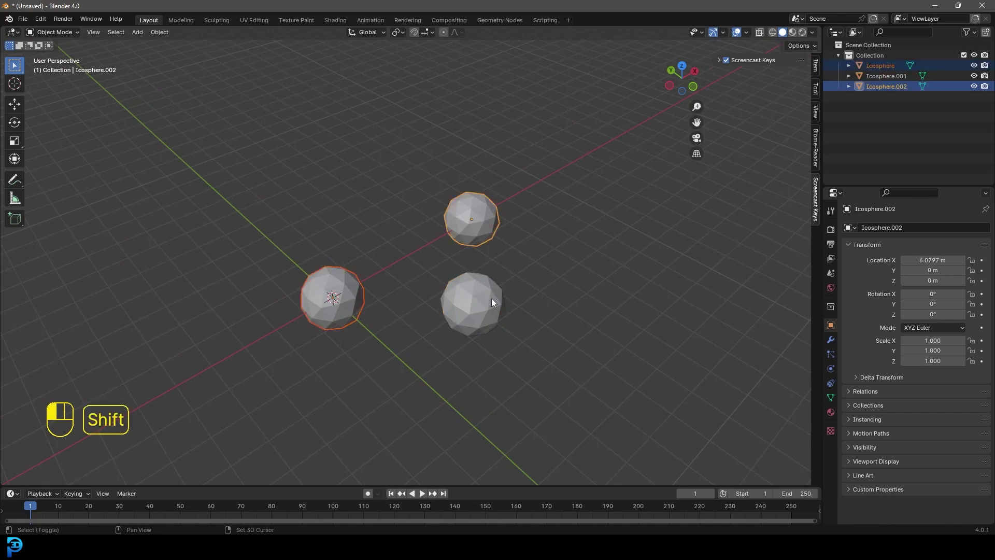
pyautogui.keyDown('shift'); pyautogui.click(489, 297); pyautogui.keyUp('shift')
# - Select the origin and far spheres plus Icosphere.001 as active, and show the Align Tools options
pyautogui.moveTo(456, 235); pyautogui.dragTo(449, 152, button='middle')
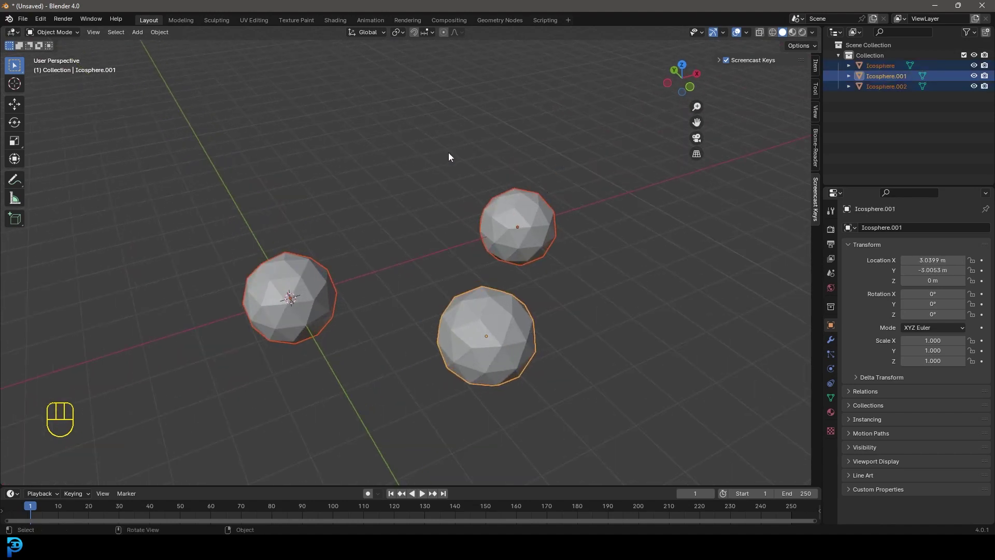
pyautogui.click(293, 262)
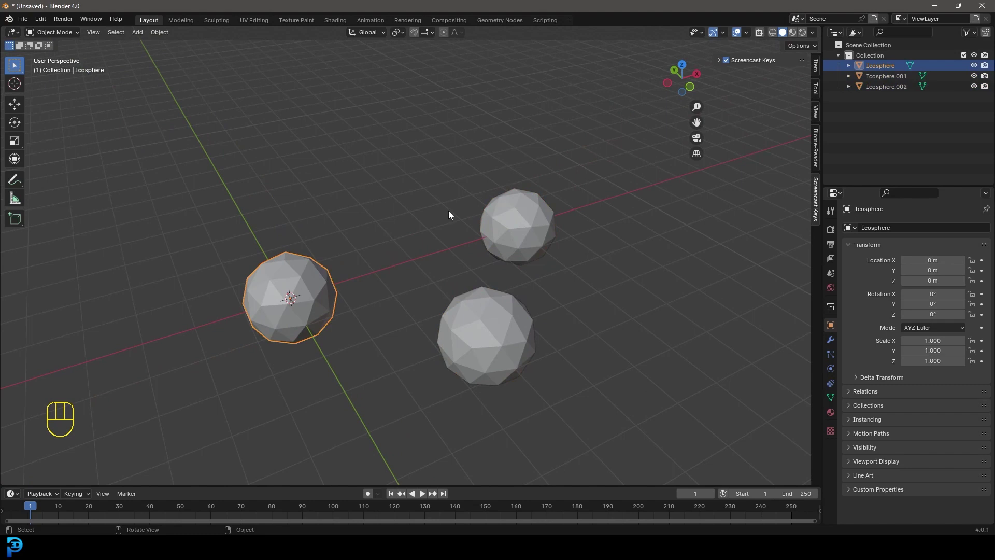
pyautogui.keyDown('shift'); pyautogui.click(527, 197); pyautogui.keyUp('shift')
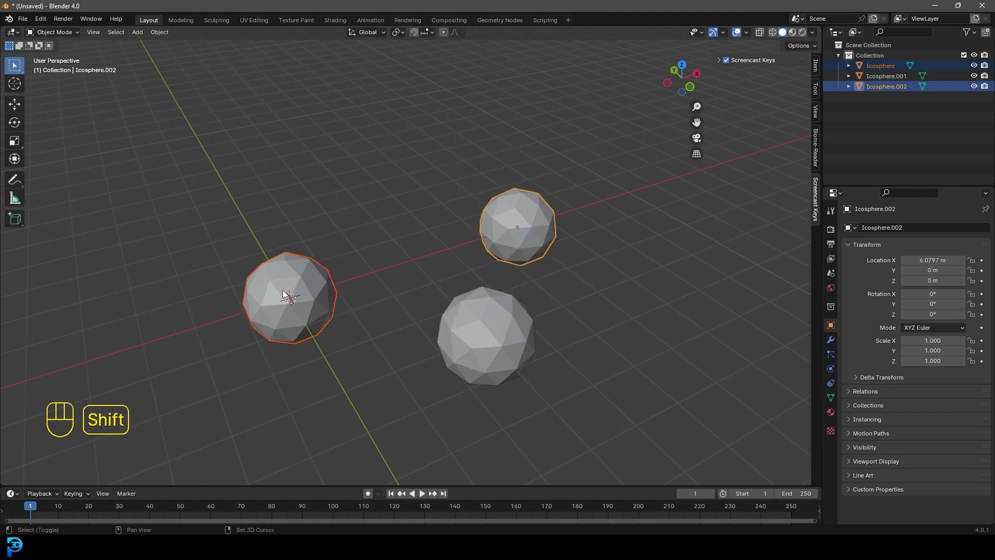
pyautogui.keyDown('shift'); pyautogui.click(512, 316); pyautogui.keyUp('shift')
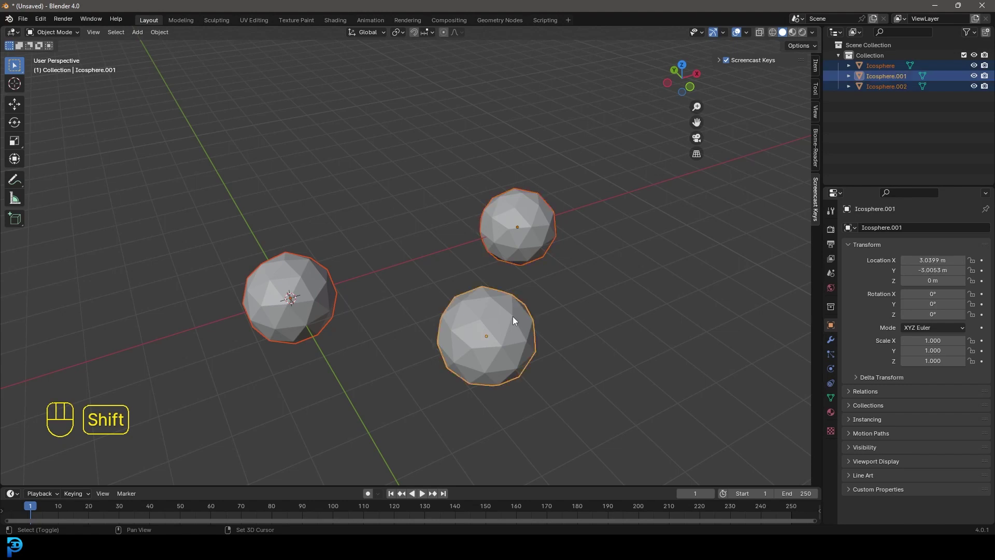
pyautogui.press('n')
pyautogui.press('n')
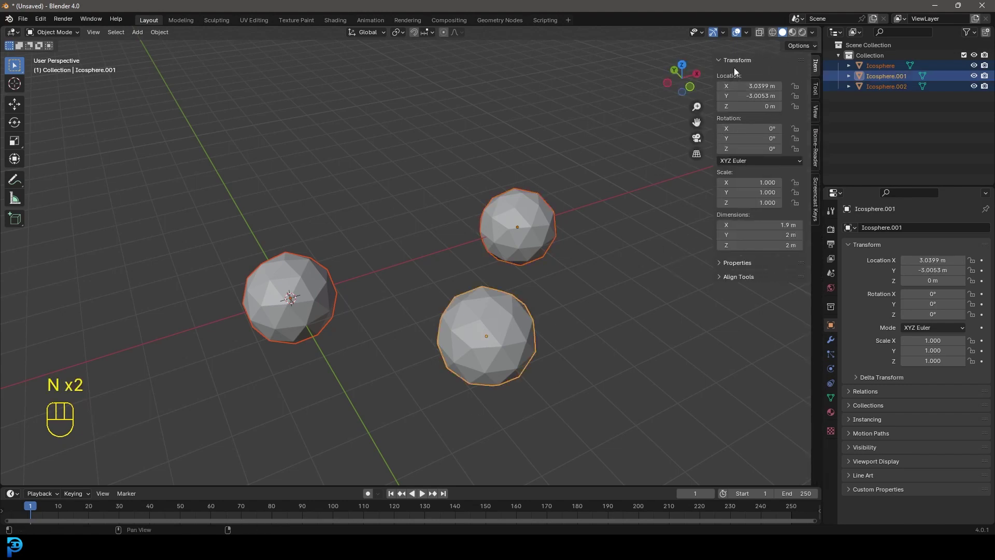
pyautogui.click(726, 277)
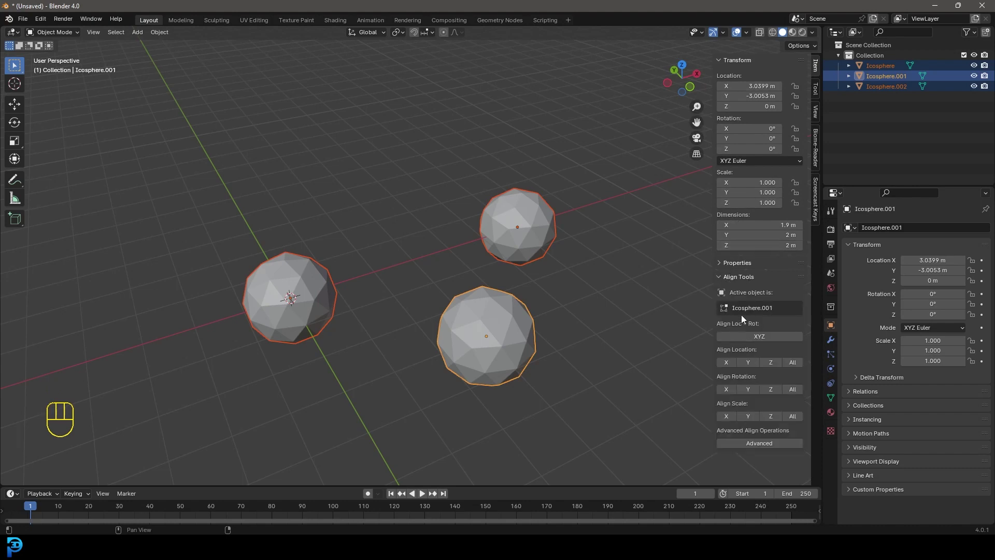
# - Try Align Location X and then Y to the offset sphere, undoing each
pyautogui.click(732, 362)
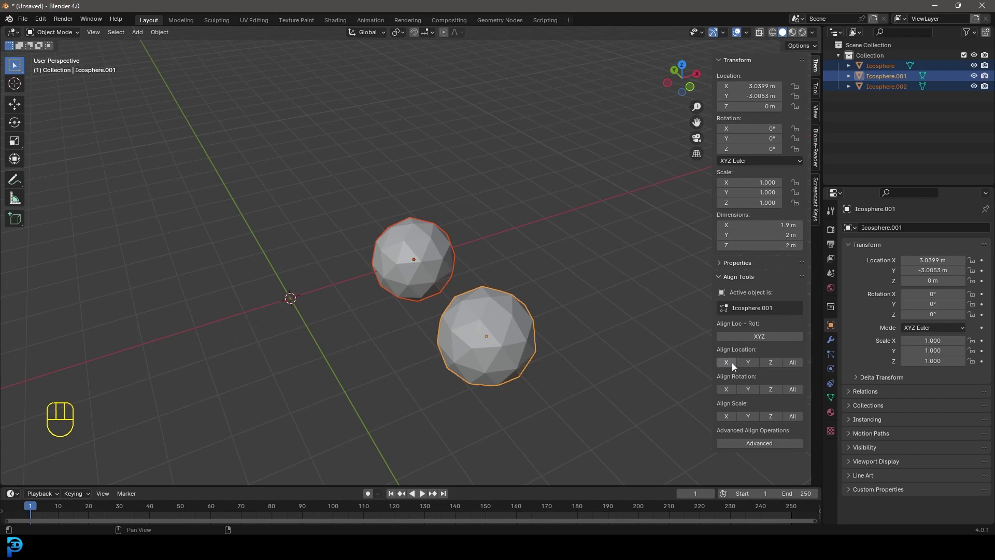
pyautogui.hotkey('ctrl', 'z')
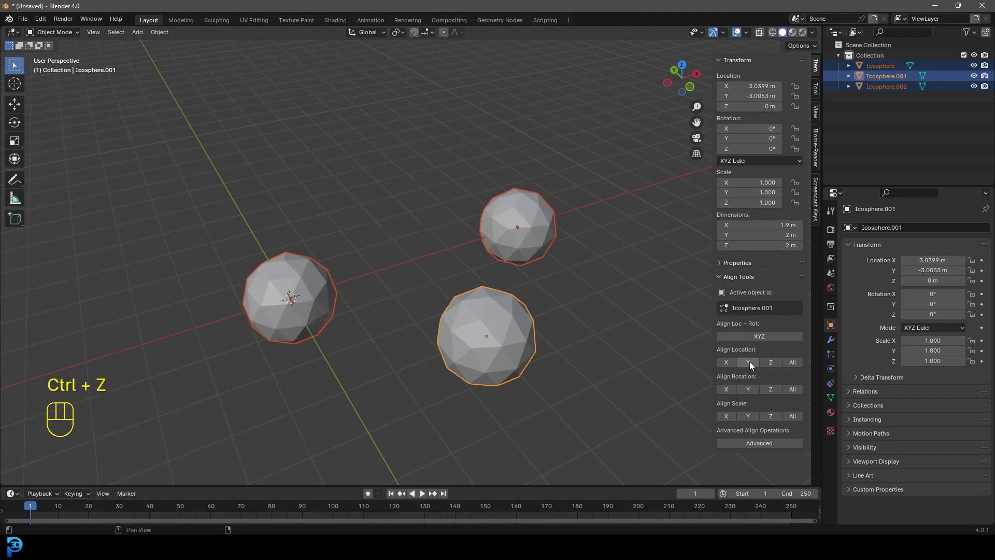
pyautogui.click(749, 361)
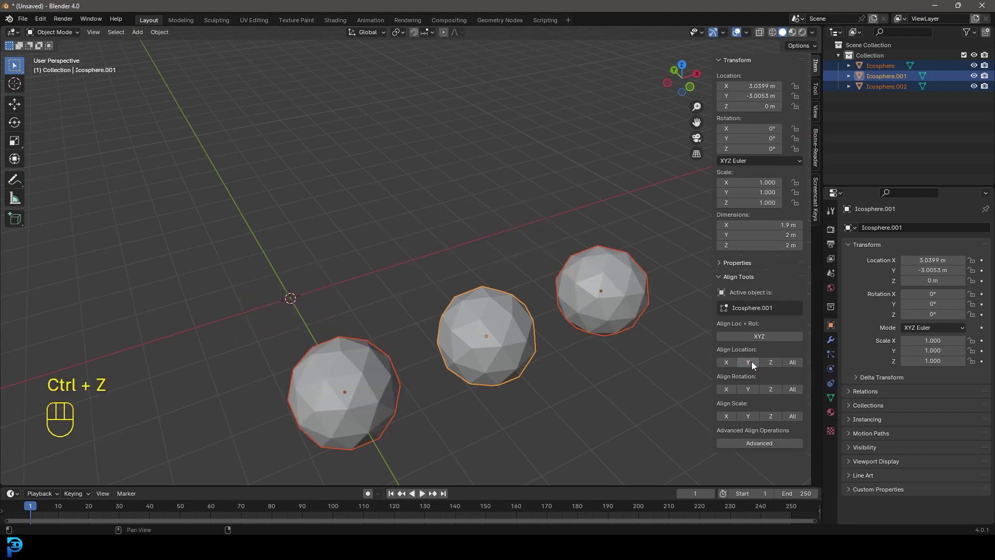
pyautogui.hotkey('ctrl', 'z')
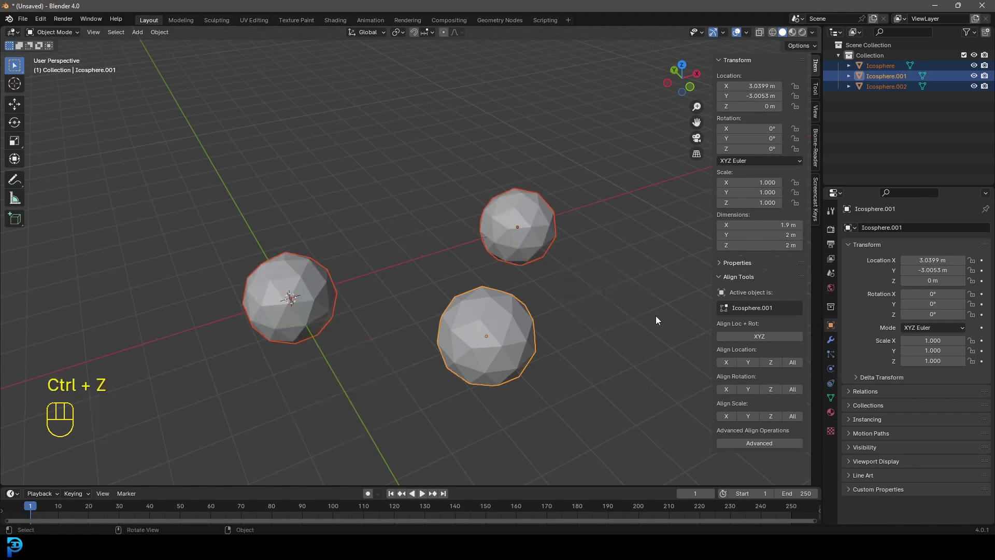
# - Undo the remaining changes until the three spheres sit at their separate positions
pyautogui.moveTo(499, 319)
pyautogui.mouseDown(button='middle')
pyautogui.moveTo(502, 242)
pyautogui.moveTo(515, 314)
pyautogui.mouseUp(button='middle')
pyautogui.hotkey('ctrl', 'z')
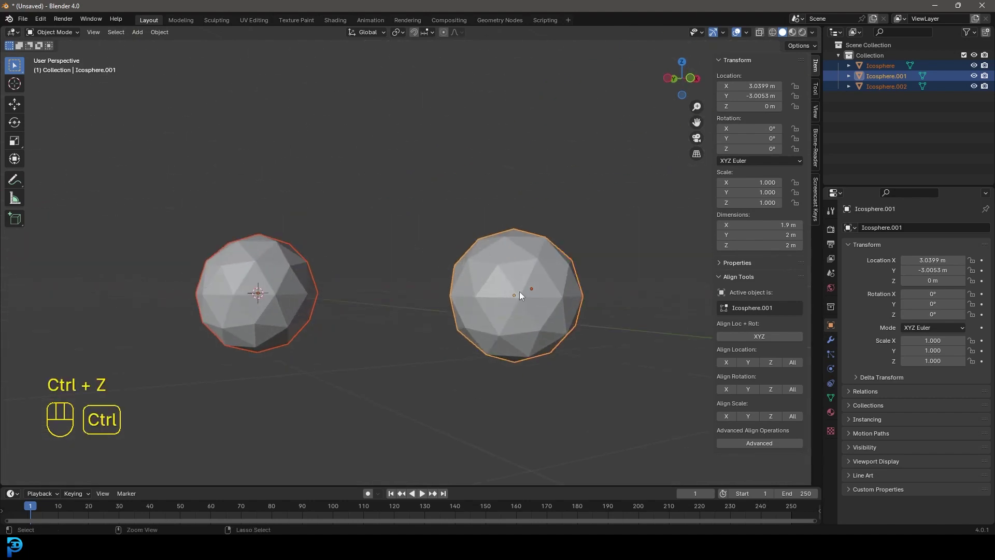
pyautogui.moveTo(795, 363); pyautogui.dragTo(462, 275, button='middle')
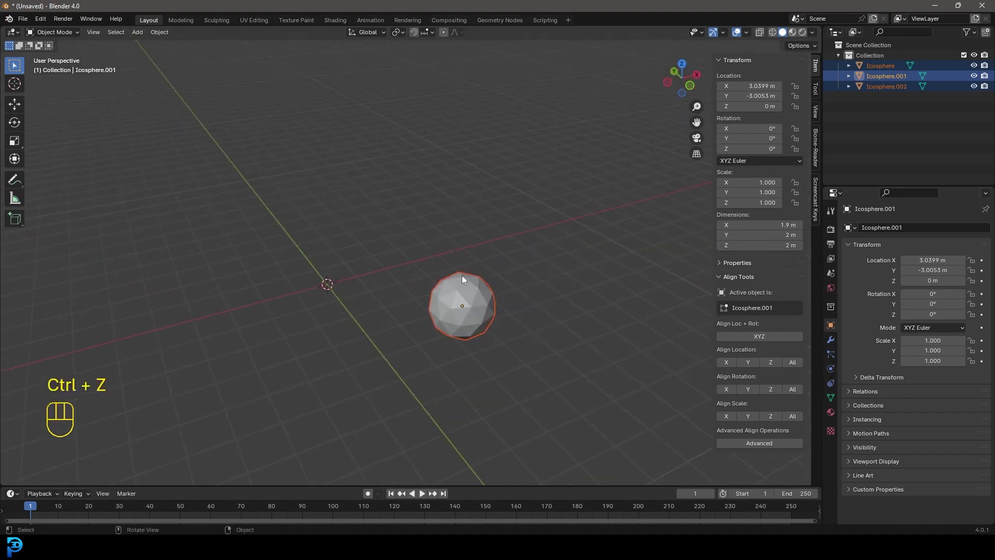
pyautogui.scroll(3, 472, 323)
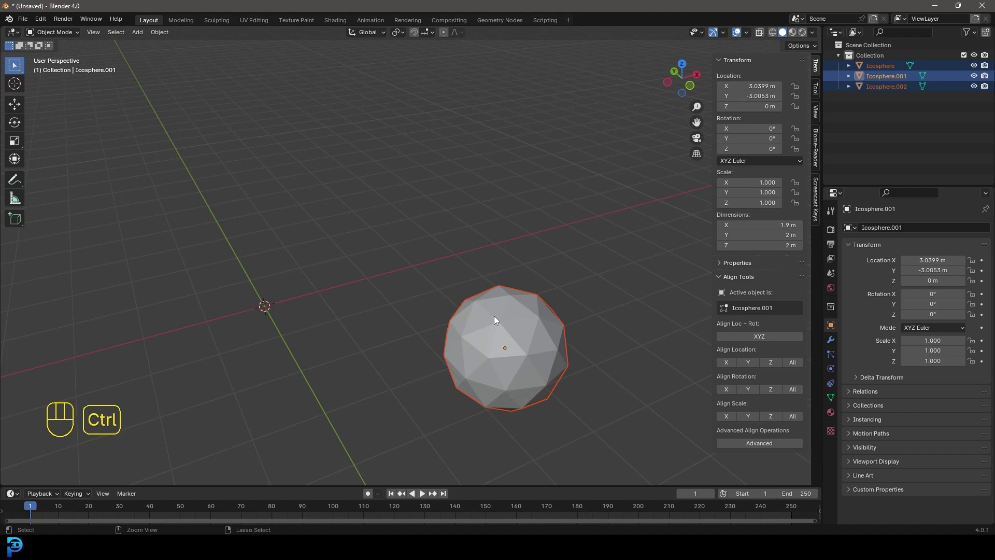
pyautogui.hotkey('ctrl', 'z')
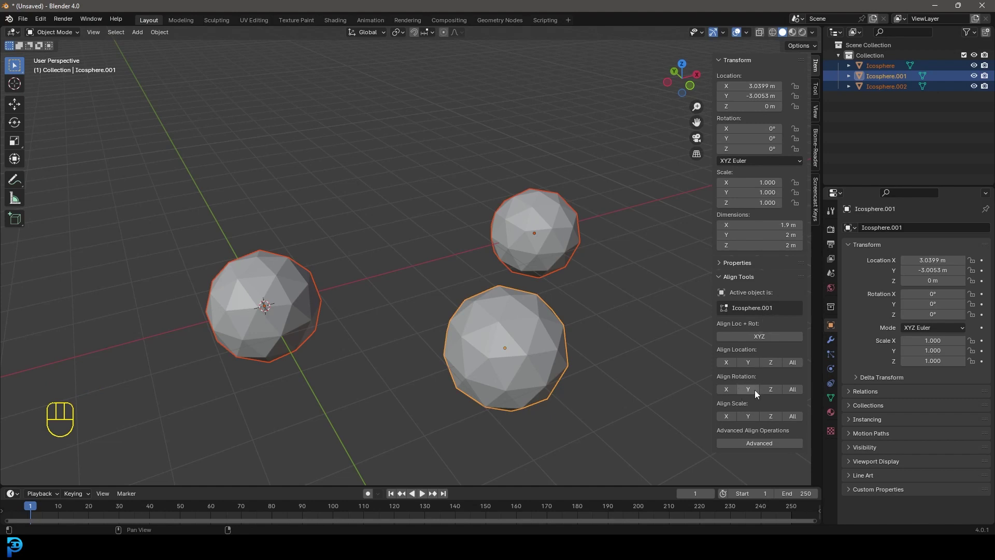
# - Undo the extra selection and freely rotate the front offset icosphere
pyautogui.press('ctrl')
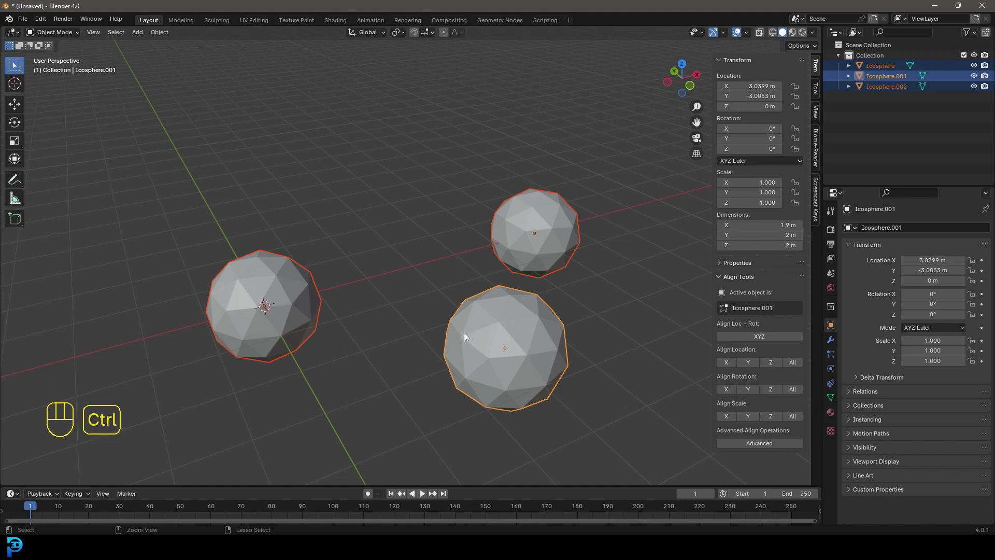
pyautogui.hotkey('ctrl', 'z')
pyautogui.press('r')
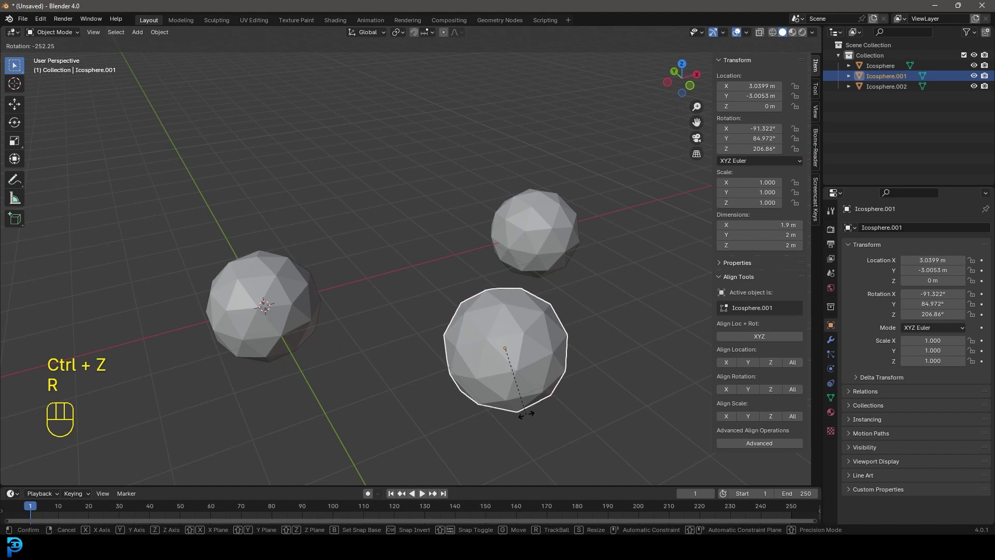
pyautogui.click(526, 413)
# - Align the left and back icospheres' Y rotation to Icosphere.001 with Align Tools
pyautogui.click(311, 306)
pyautogui.keyDown('shift'); pyautogui.click(539, 223); pyautogui.keyUp('shift')
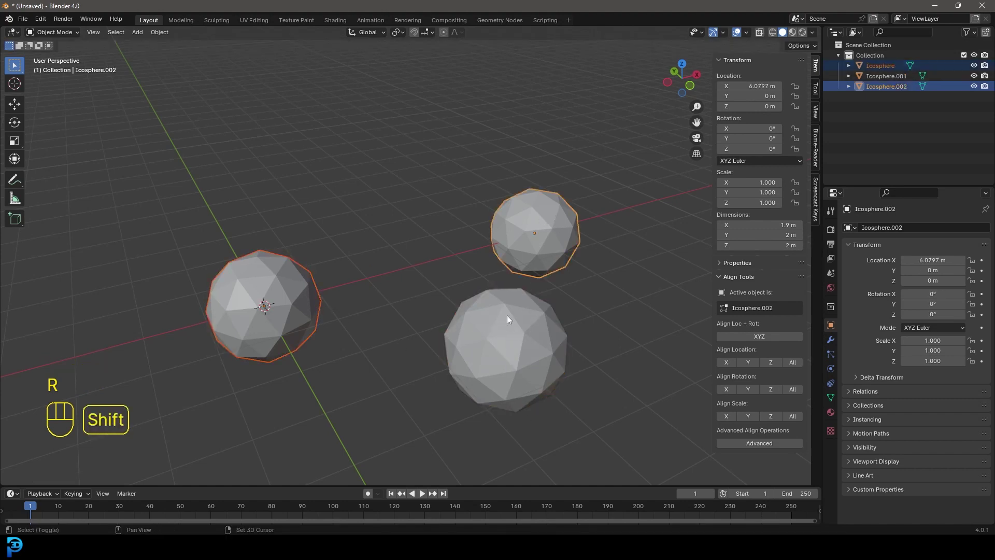
pyautogui.keyDown('shift'); pyautogui.click(513, 313); pyautogui.keyUp('shift')
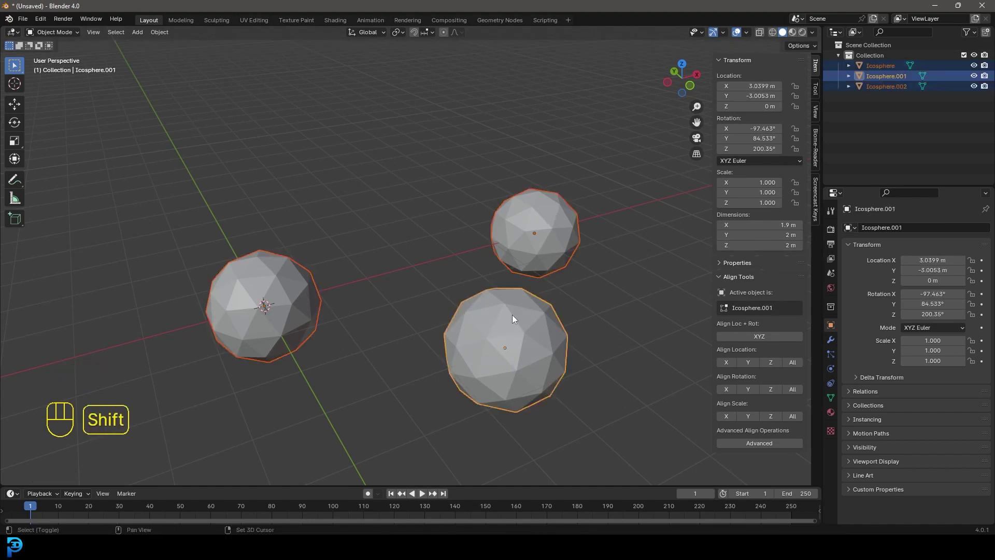
pyautogui.click(747, 389)
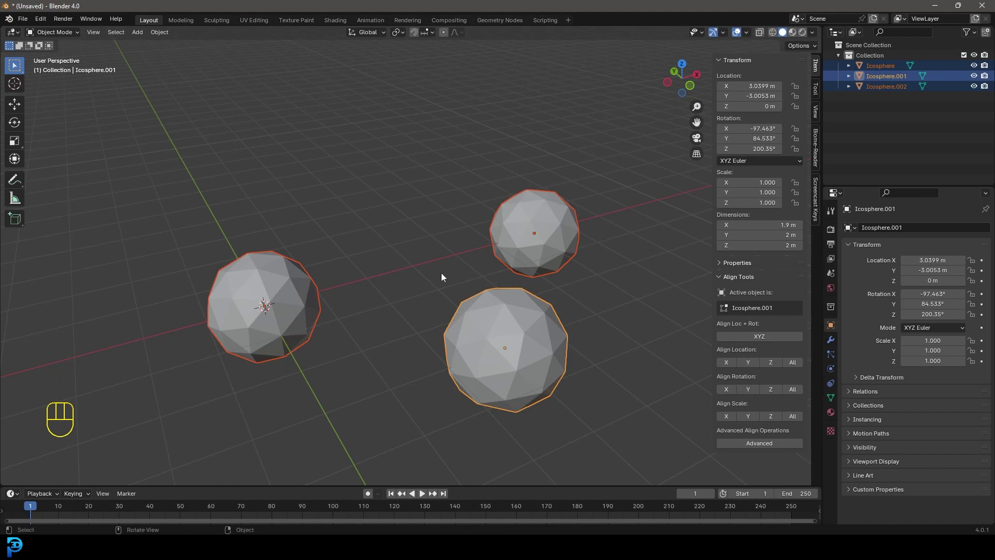
pyautogui.moveTo(609, 299)
pyautogui.mouseDown(button='middle')
pyautogui.moveTo(615, 313)
pyautogui.moveTo(602, 299)
pyautogui.mouseUp(button='middle')
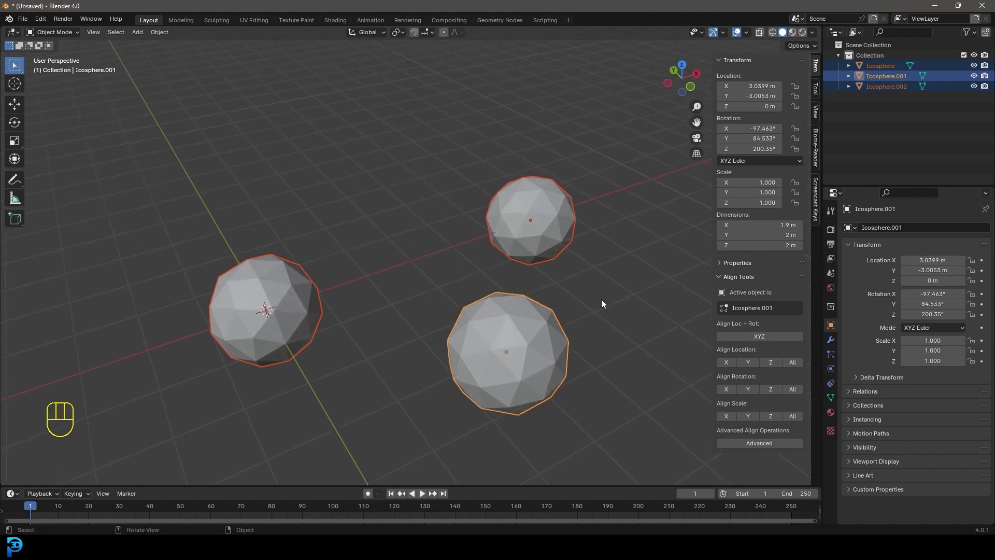
# - Delete all three icospheres and bring the Preferences window back
pyautogui.press('Delete')
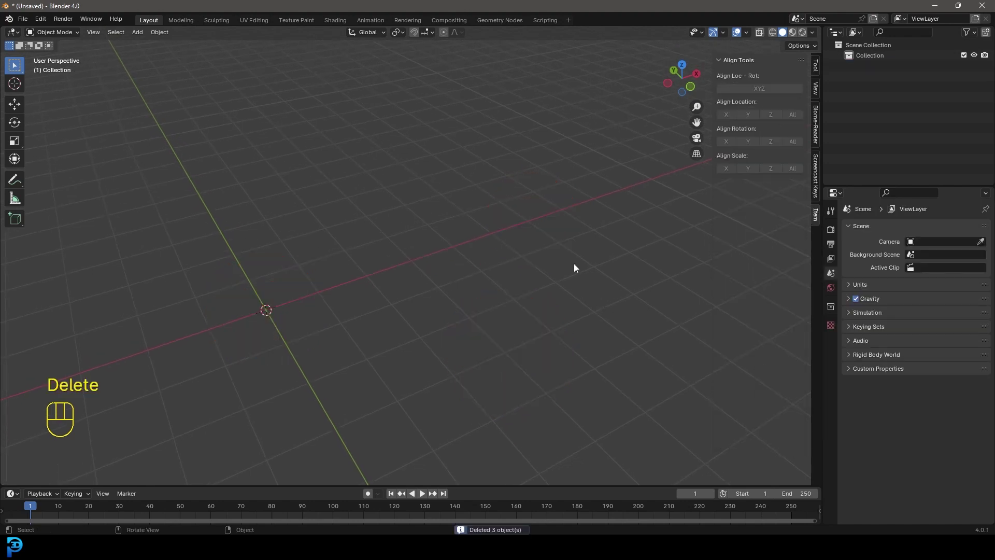
pyautogui.moveTo(498, 549)
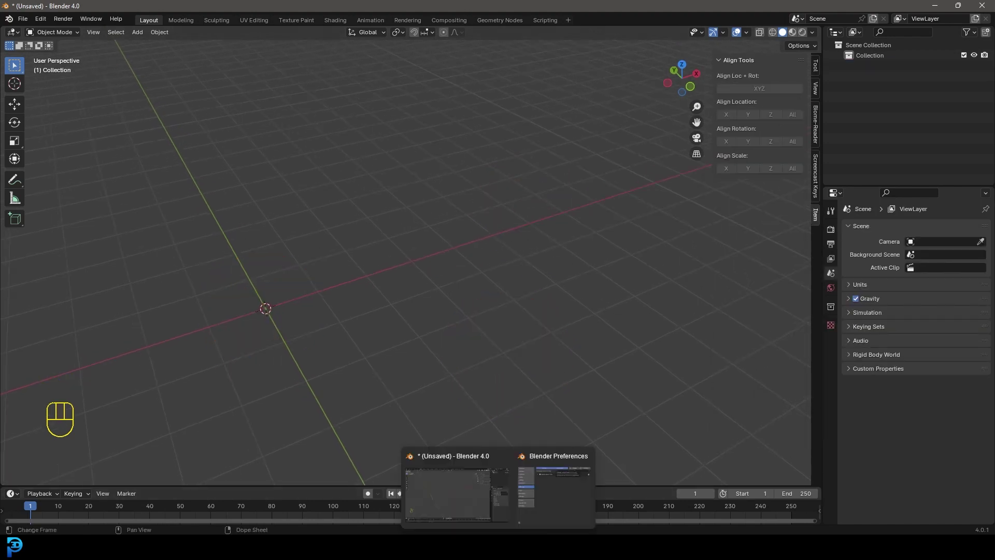
pyautogui.click(560, 496)
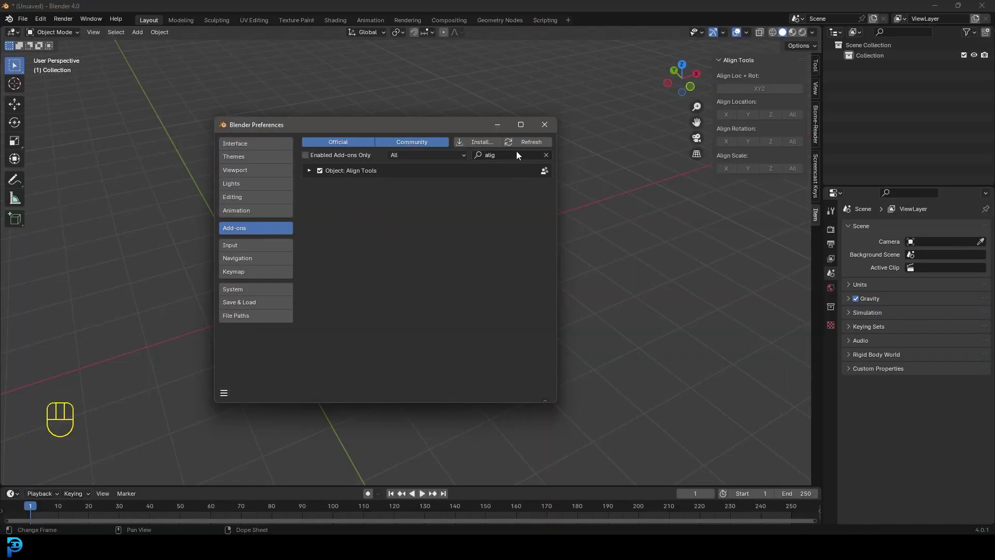
# - Search add-ons for 'sap', enable Add Curve: Sapling Tree Gen, and hide Preferences
pyautogui.click(546, 155)
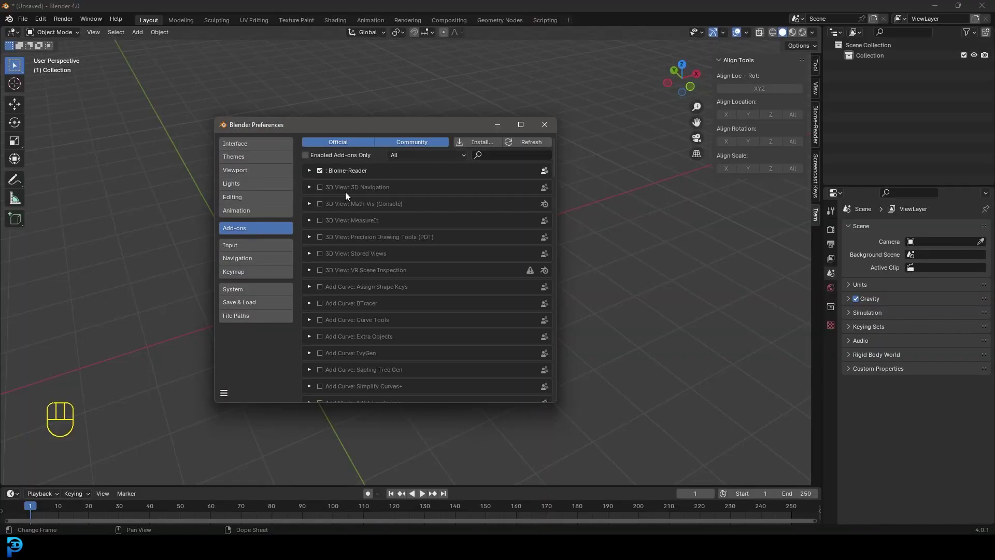
pyautogui.click(496, 155)
pyautogui.write('sap')
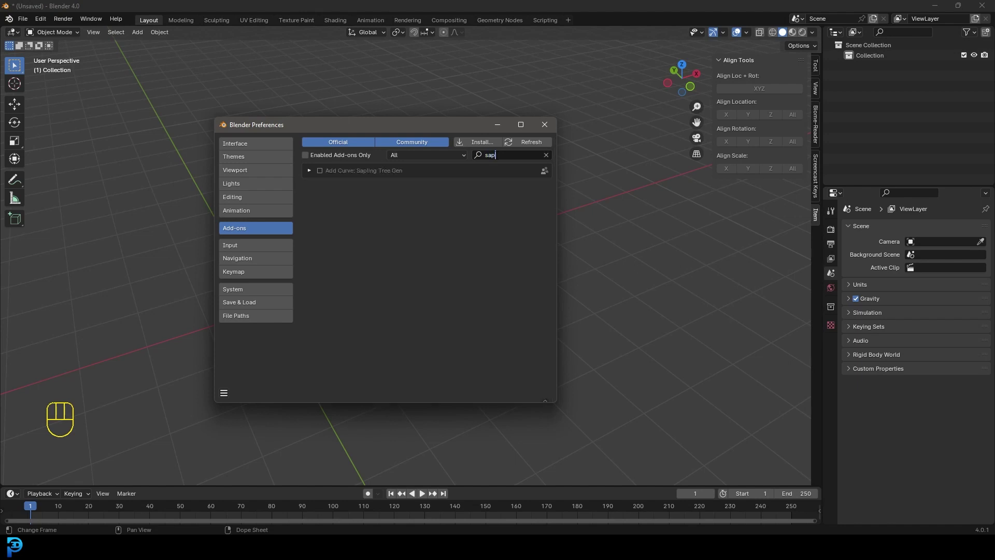
pyautogui.press('Return')
pyautogui.click(319, 171)
pyautogui.click(498, 125)
pyautogui.click(386, 259)
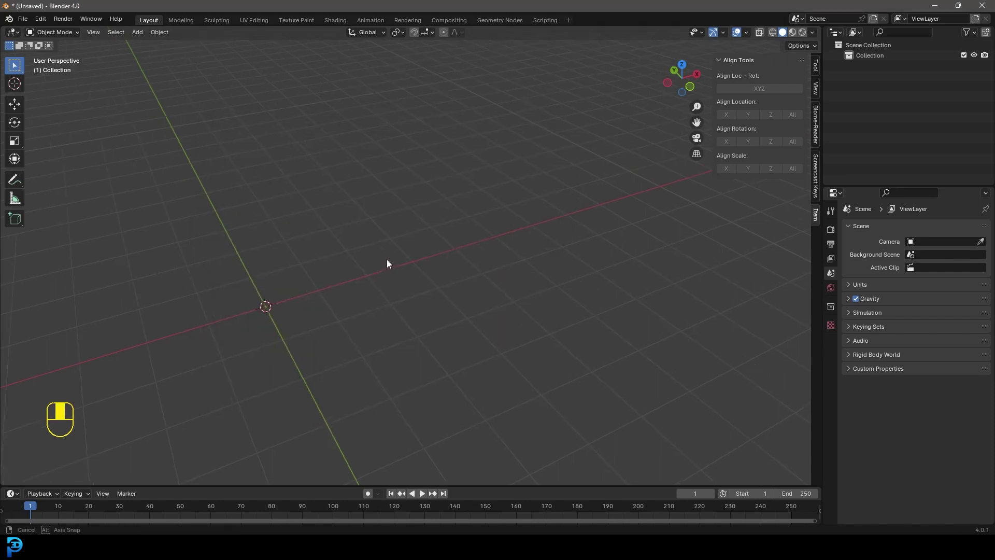
pyautogui.moveTo(387, 259)
pyautogui.mouseDown(button='middle')
pyautogui.moveTo(415, 246)
pyautogui.moveTo(397, 267)
pyautogui.mouseUp(button='middle')
# - Add a Sapling Tree Gen tree at the origin and raise Branch Distribution to 2.64
pyautogui.hotkey('shift', 'a')
pyautogui.moveTo(397, 266)
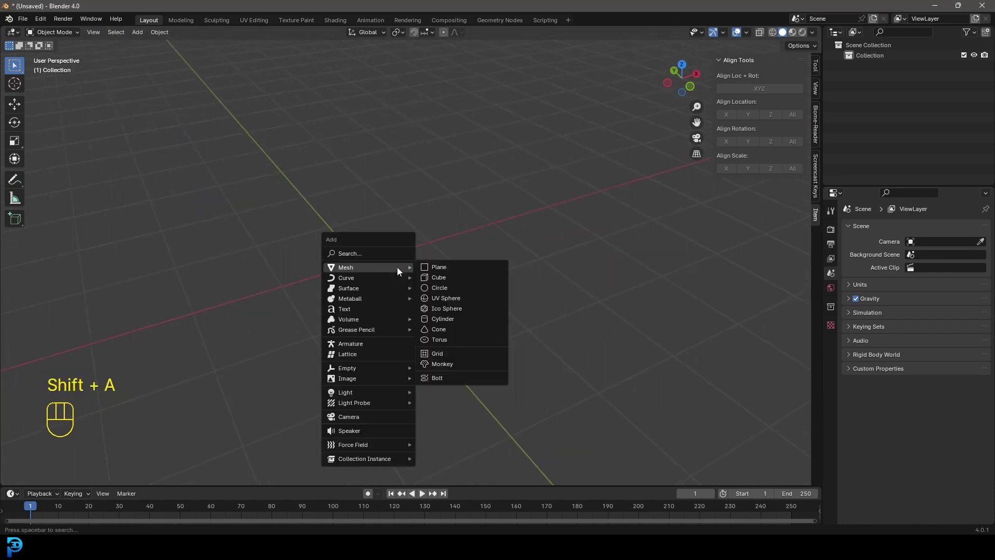
pyautogui.moveTo(359, 278)
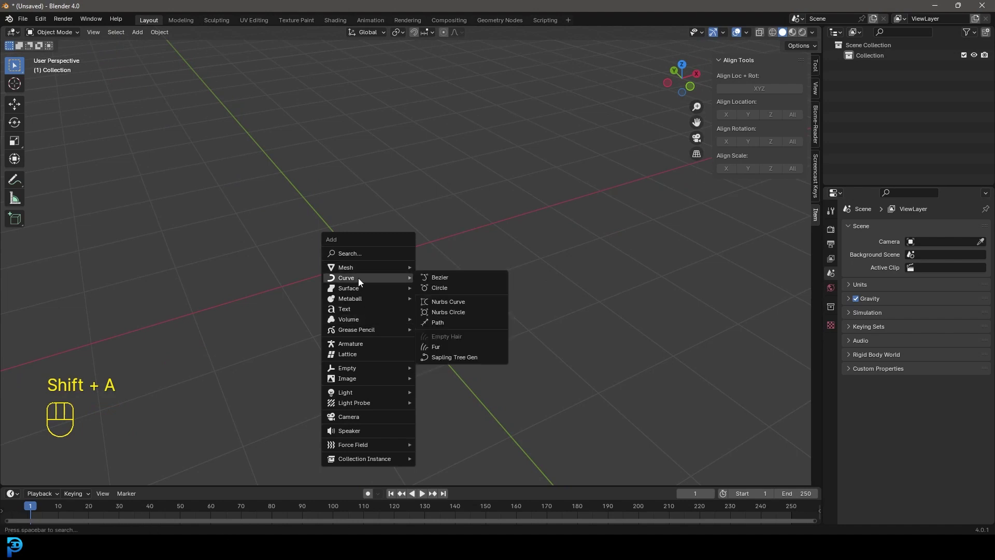
pyautogui.click(464, 358)
pyautogui.scroll(-3, 385, 222)
pyautogui.moveTo(384, 222); pyautogui.dragTo(422, 259, button='middle')
pyautogui.scroll(3, 425, 171)
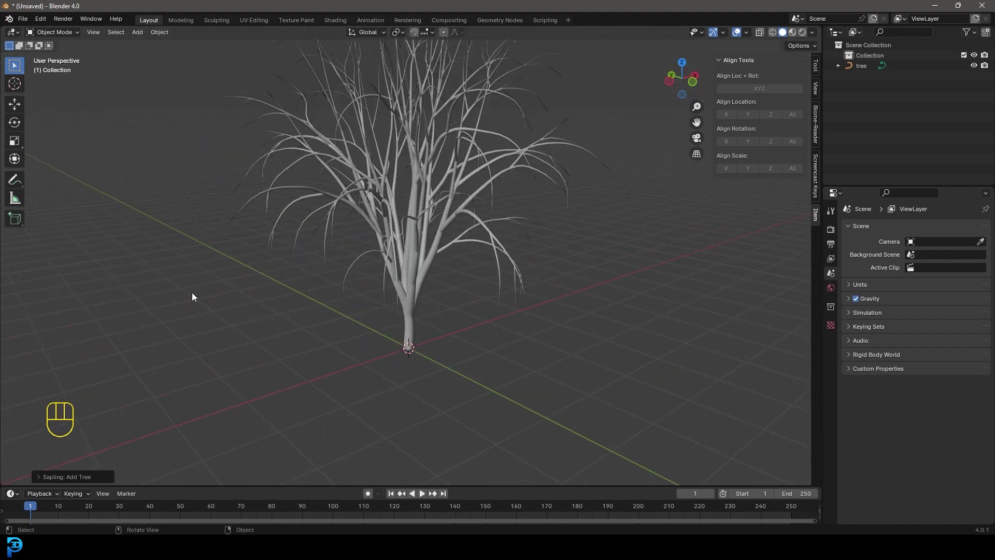
pyautogui.click(39, 478)
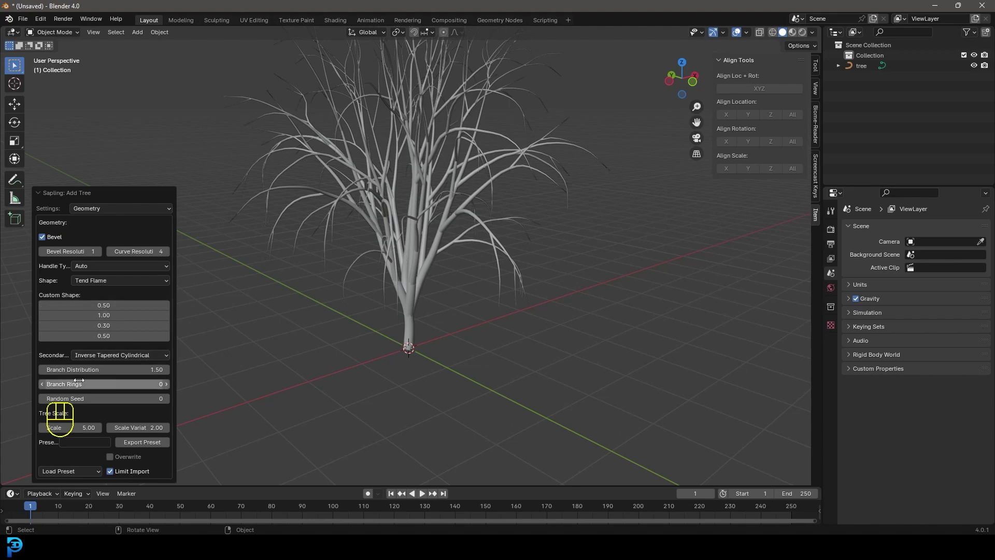
pyautogui.moveTo(82, 370); pyautogui.dragTo(103, 368)
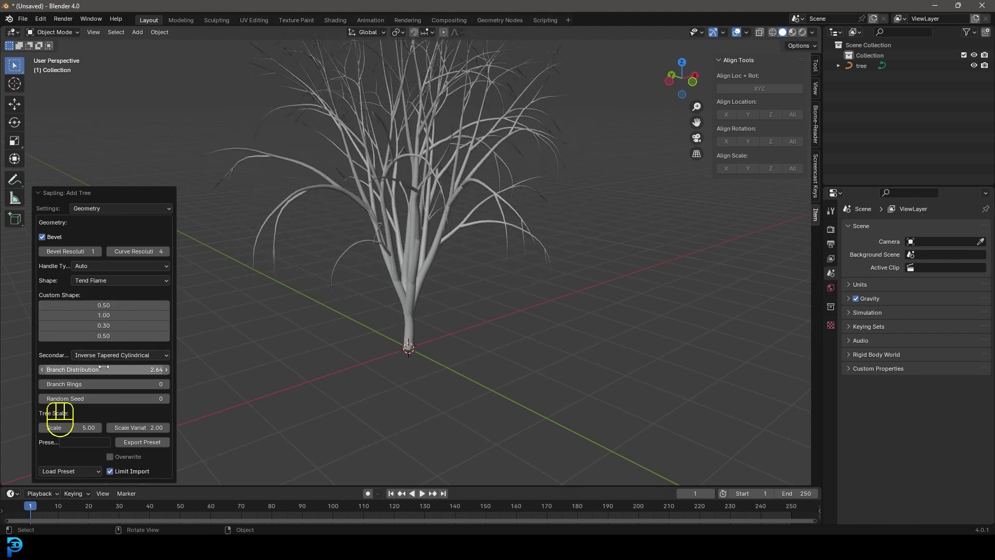
# - Visit the Geometry Nodes workspace, select the tree, and return to Layout
pyautogui.click(506, 20)
pyautogui.click(567, 91)
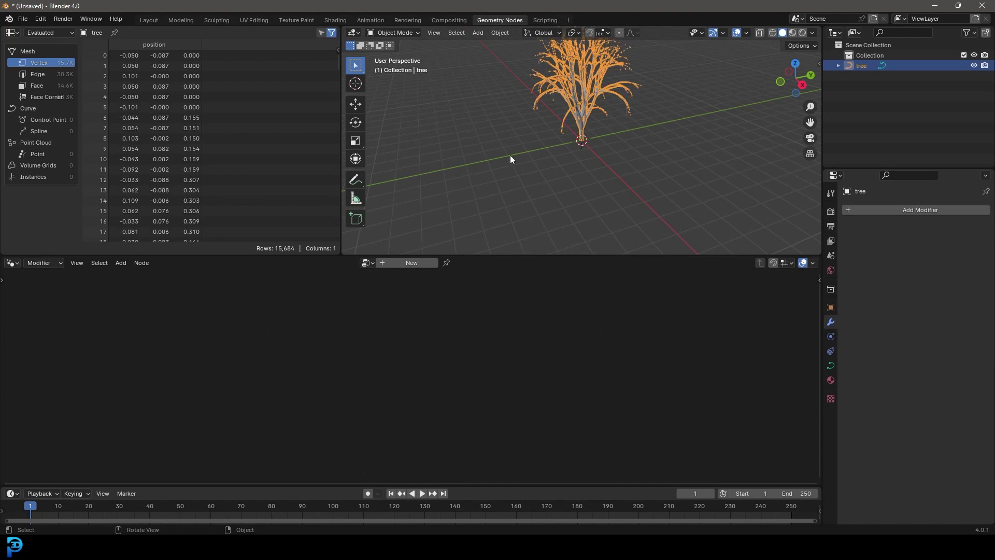
pyautogui.click(140, 20)
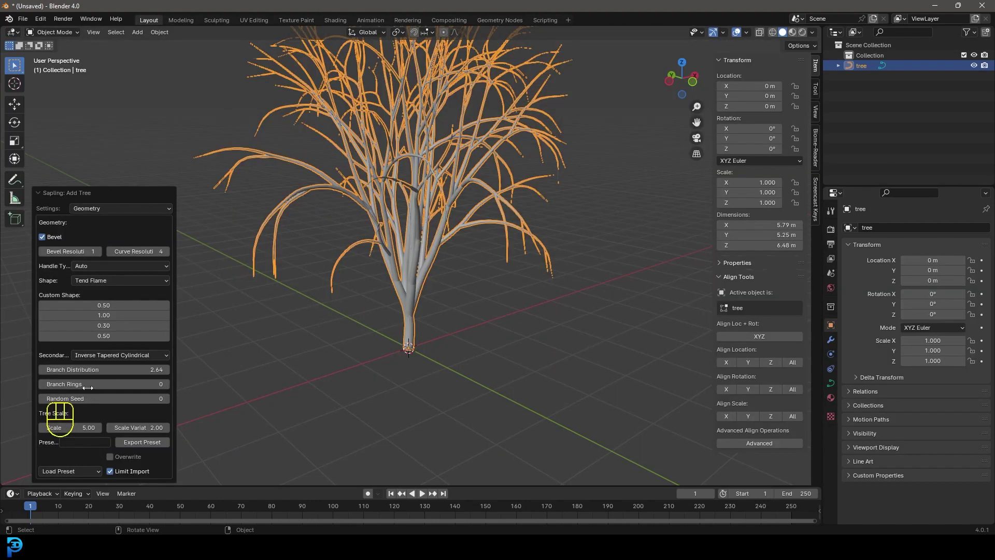
# - Set the tree's Branch Rings to 28 and Random Seed to 22
pyautogui.moveTo(88, 388); pyautogui.dragTo(140, 387)
pyautogui.moveTo(459, 118); pyautogui.dragTo(440, 153, button='middle')
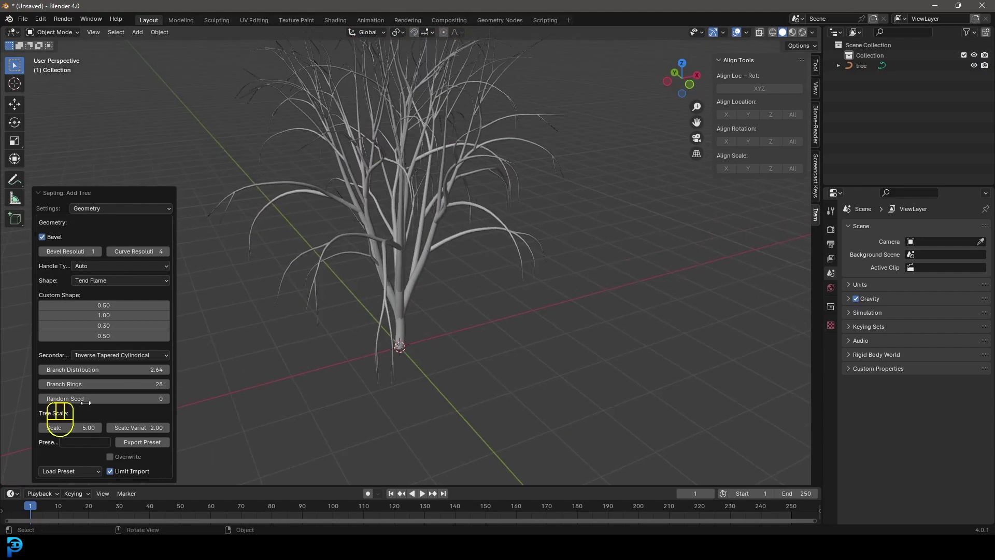
pyautogui.moveTo(86, 399); pyautogui.dragTo(131, 399)
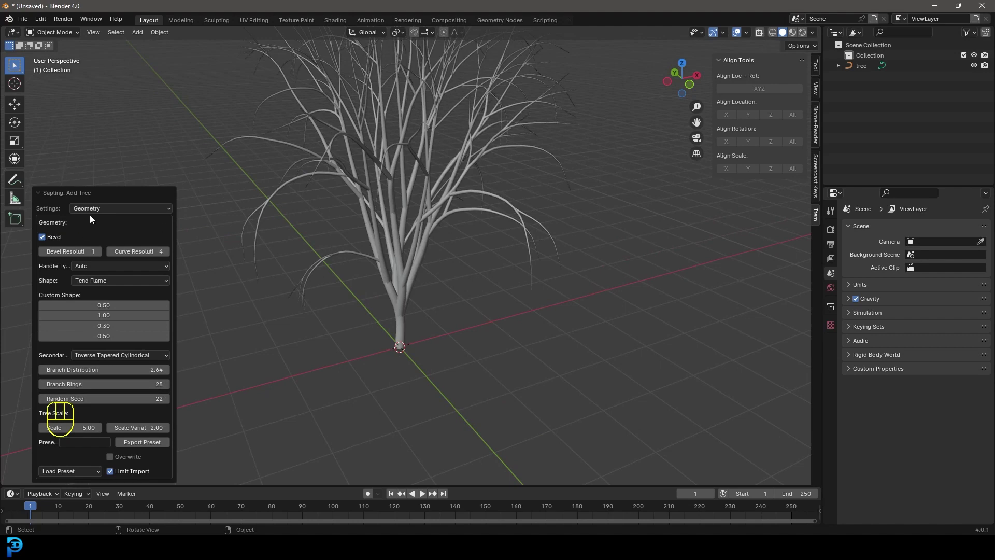
pyautogui.click(101, 265)
# - Switch handle type from Vector back to Auto and try the Cylindrical tree shape
pyautogui.click(97, 278)
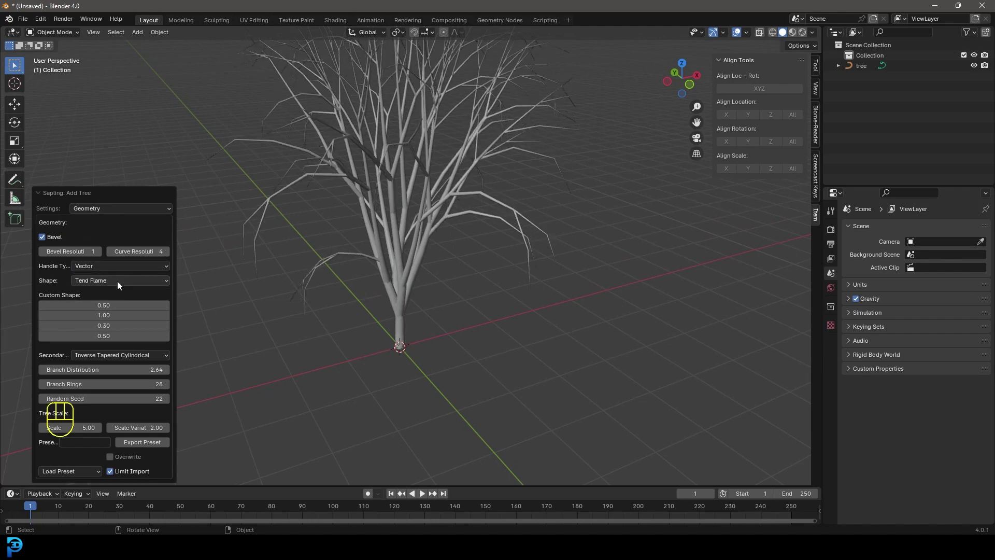
pyautogui.click(89, 279)
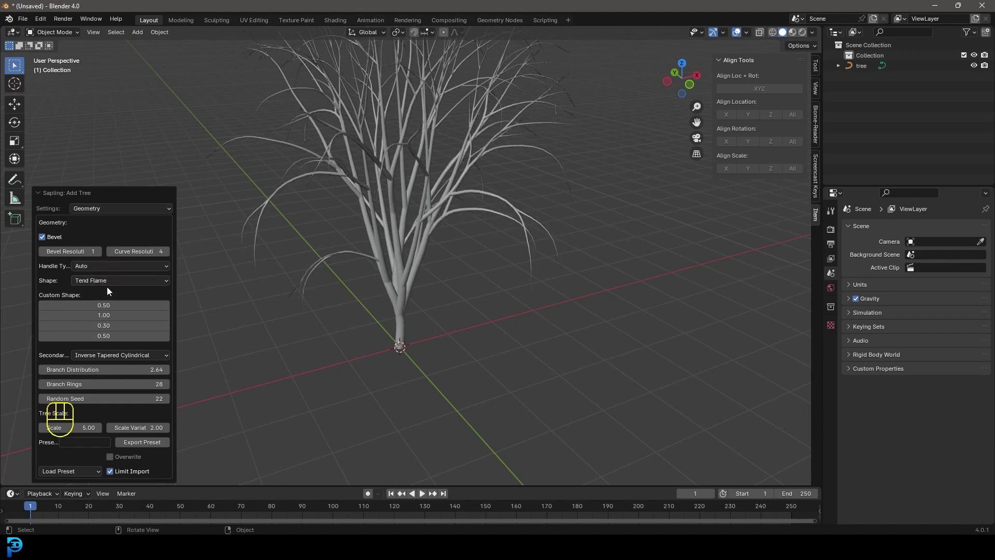
pyautogui.click(102, 282)
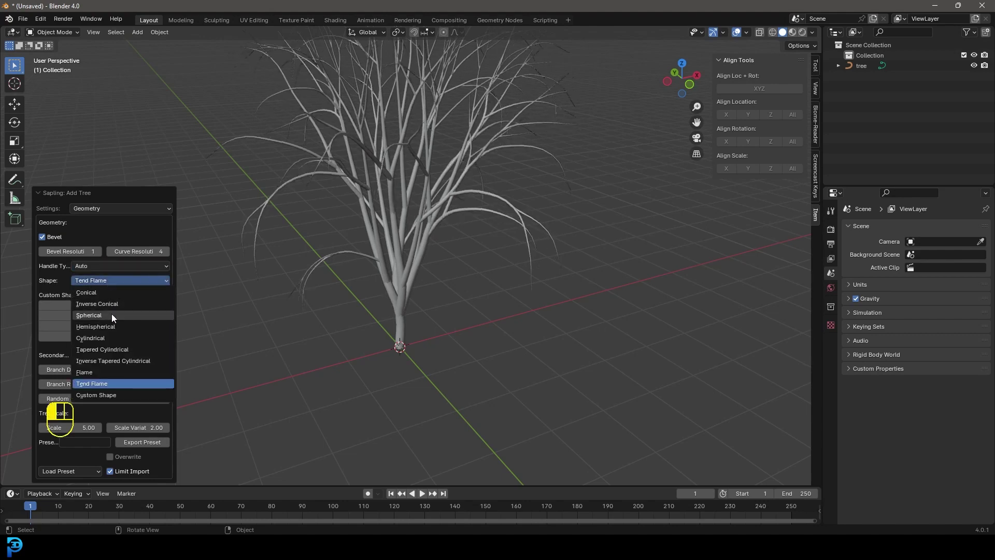
pyautogui.click(110, 337)
# - Change the tree shape to Flame and collapse the tree settings panel
pyautogui.click(107, 280)
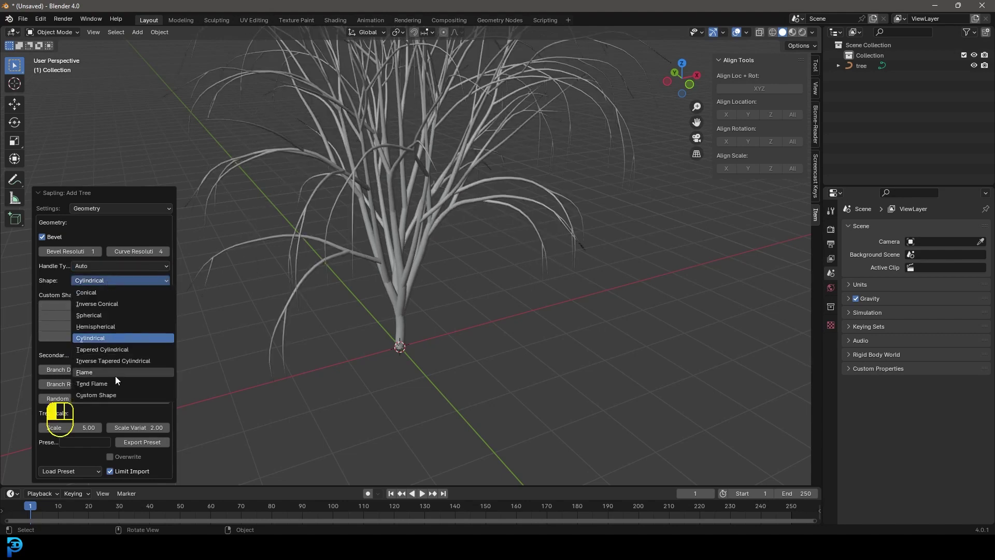
pyautogui.click(114, 377)
pyautogui.moveTo(490, 250); pyautogui.dragTo(465, 300, button='middle')
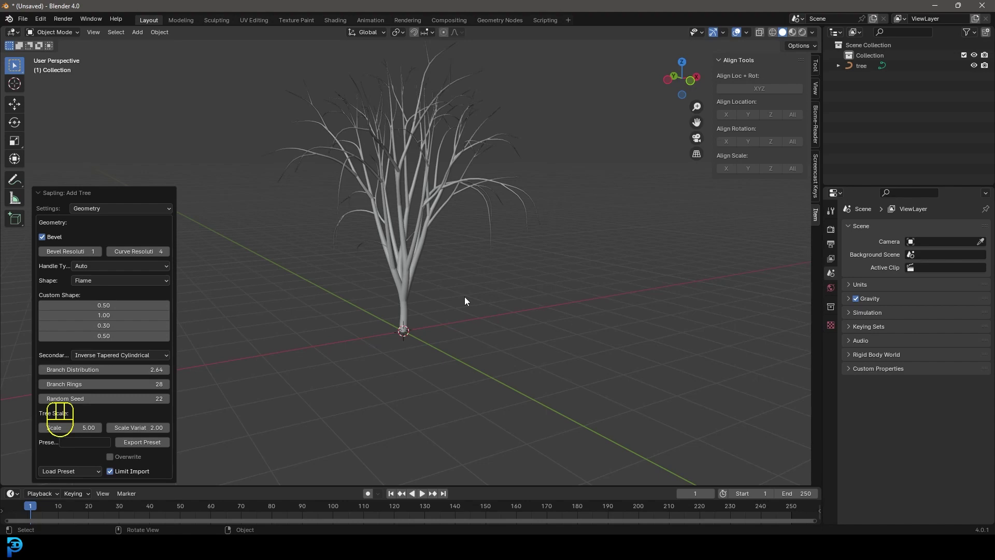
pyautogui.click(44, 197)
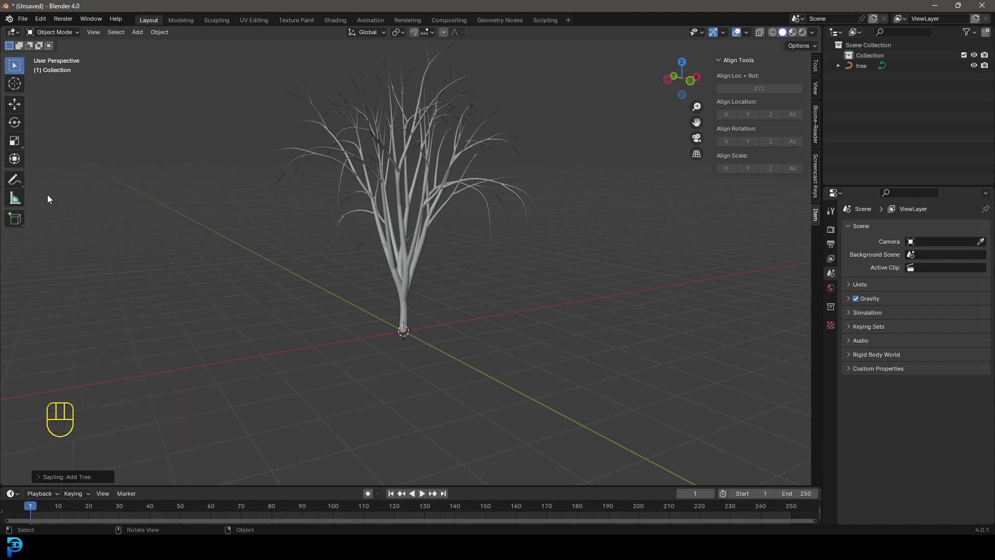
pyautogui.moveTo(410, 223); pyautogui.dragTo(541, 263, button='middle')
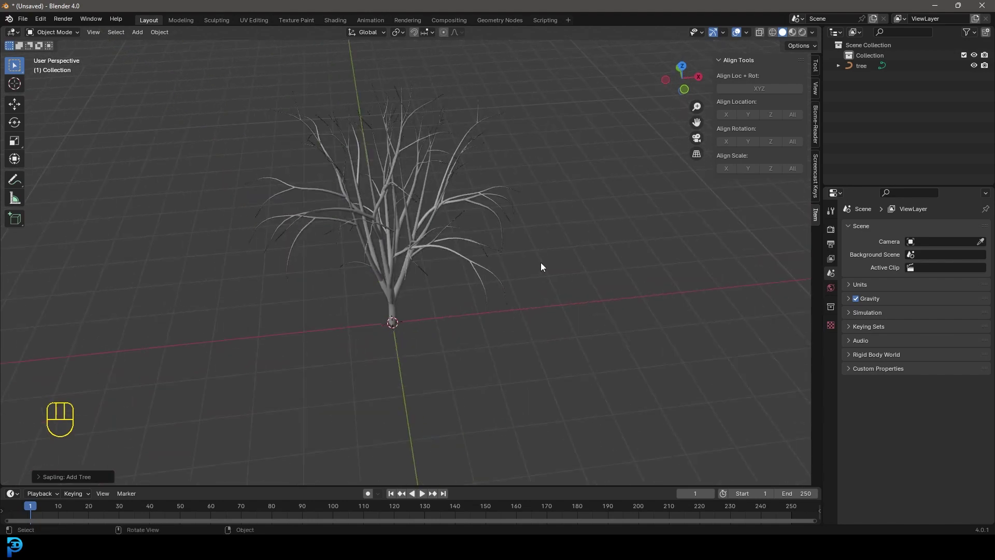